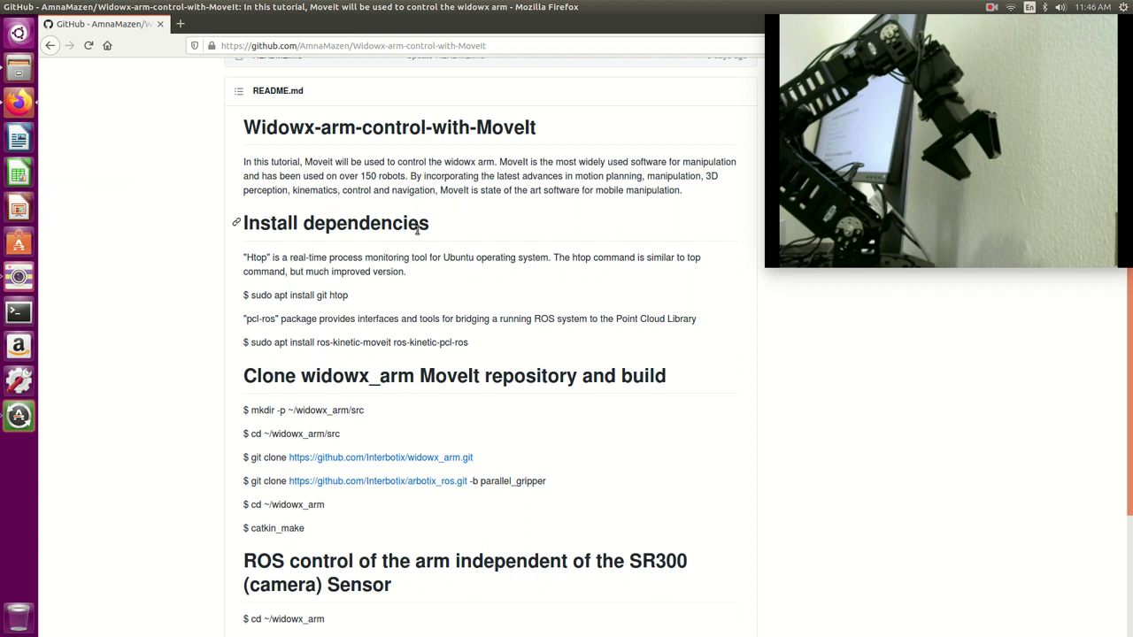
# - Open a new Terminal window and position and resize it beside the README
pyautogui.click(19, 312)
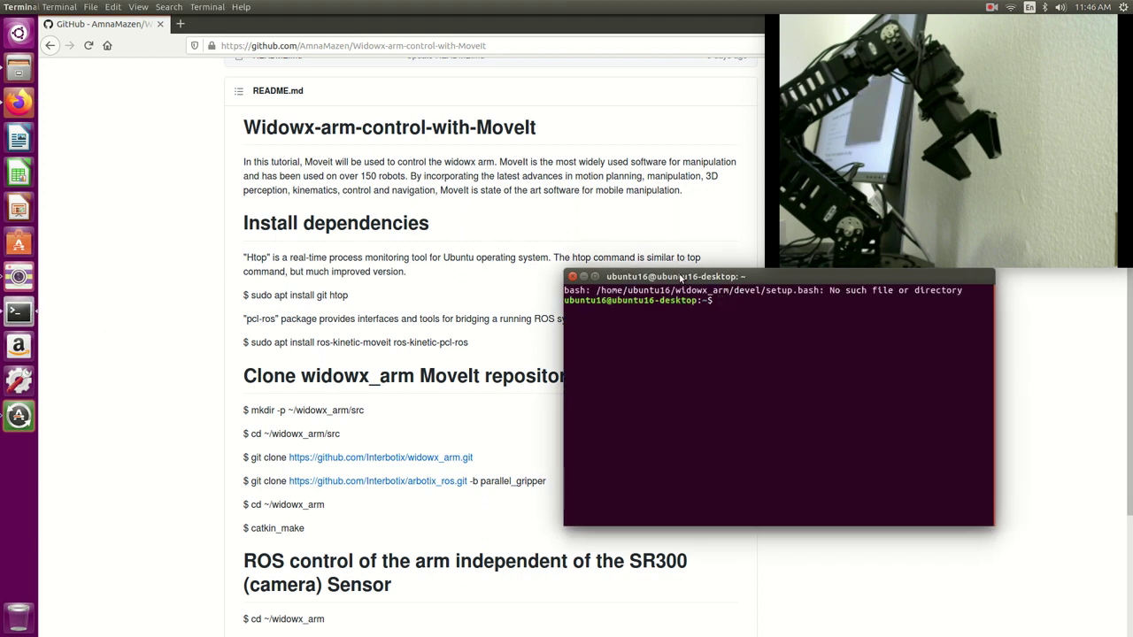
pyautogui.moveTo(682, 281); pyautogui.dragTo(760, 308)
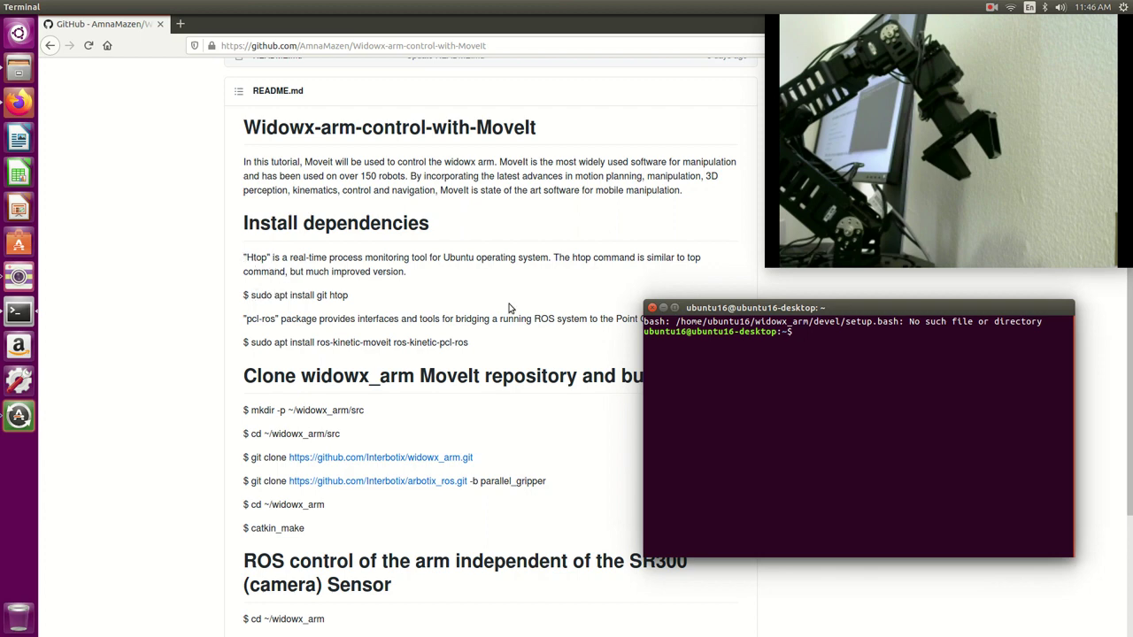
pyautogui.rightClick(765, 312)
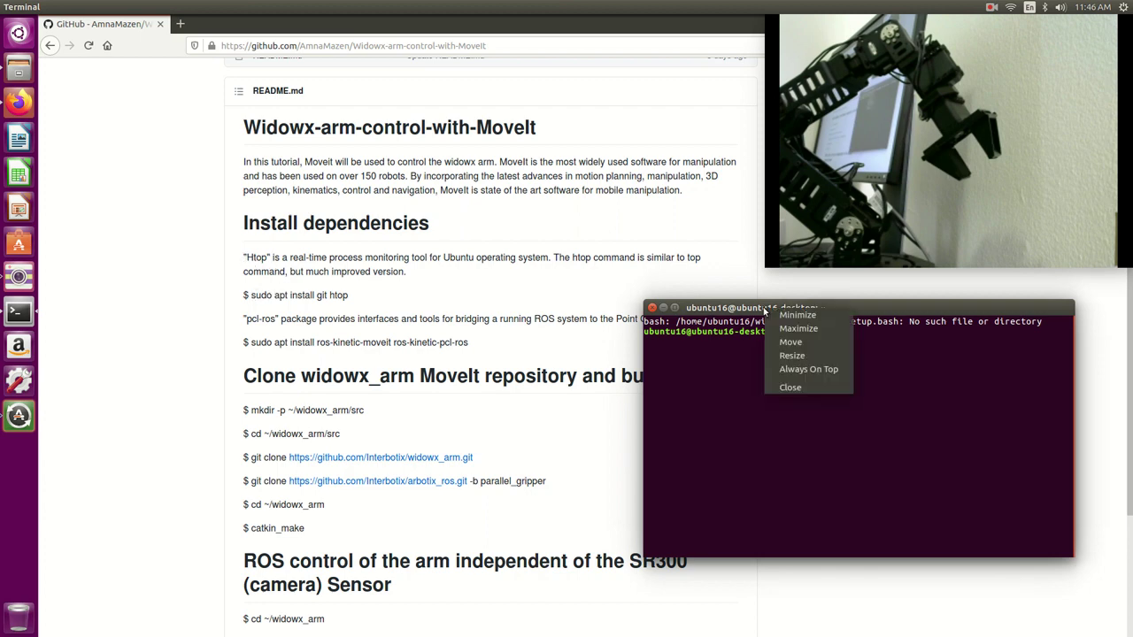
pyautogui.click(822, 370)
# - Run 'sudo apt install git htop' from the README in the terminal, entering the sudo password
pyautogui.moveTo(252, 295); pyautogui.dragTo(349, 296)
pyautogui.rightClick(349, 295)
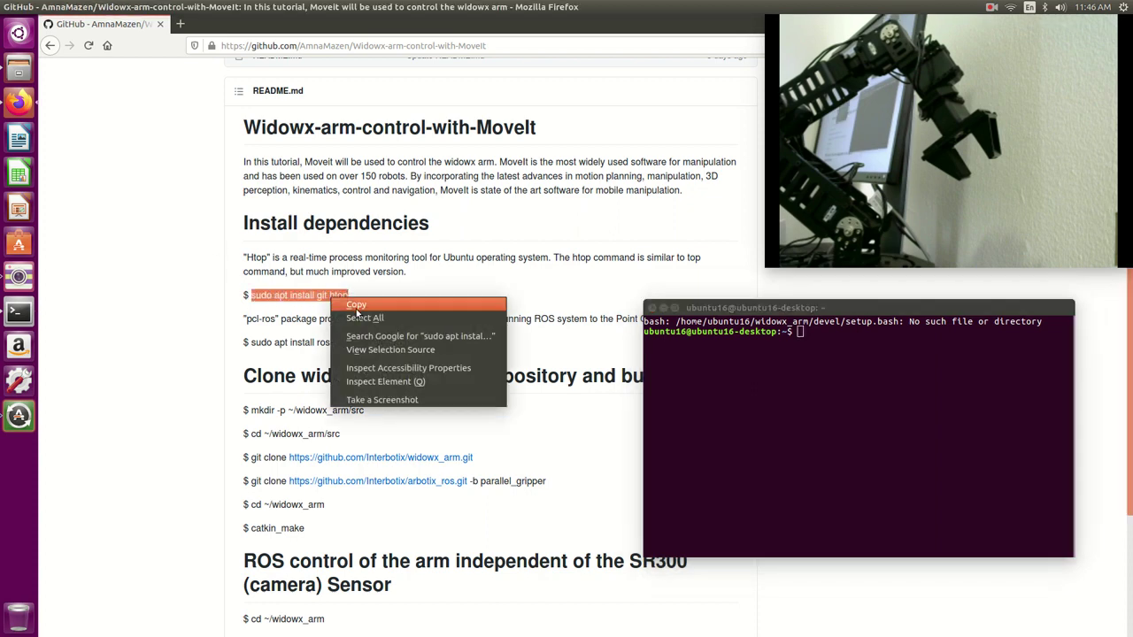
pyautogui.click(360, 314)
pyautogui.click(855, 372)
pyautogui.rightClick(855, 372)
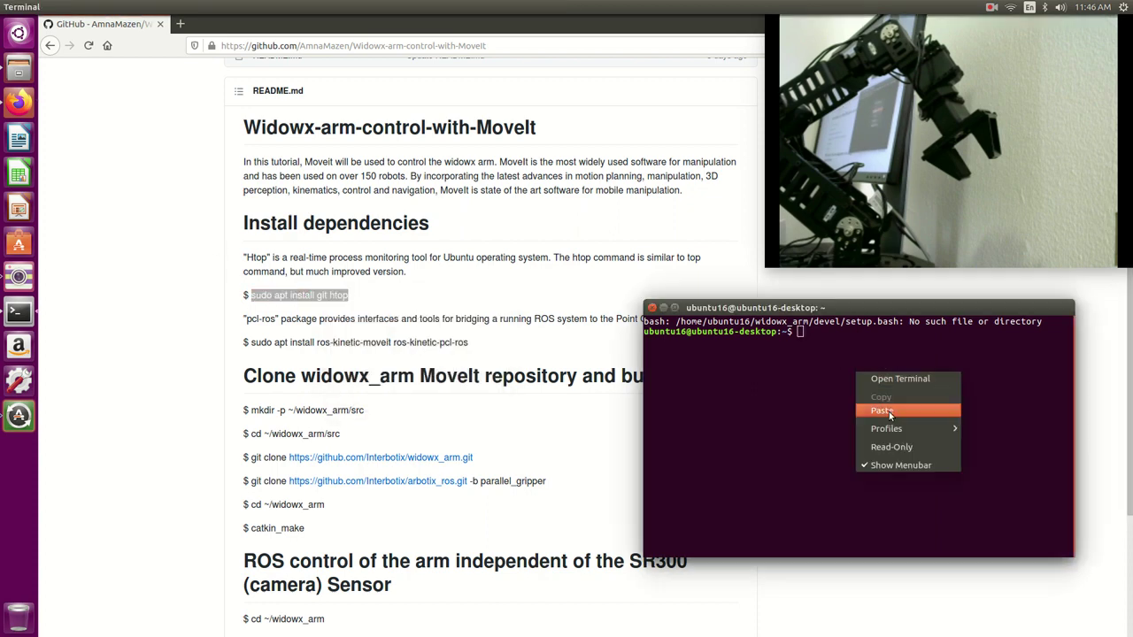
pyautogui.click(888, 411)
pyautogui.press('Return')
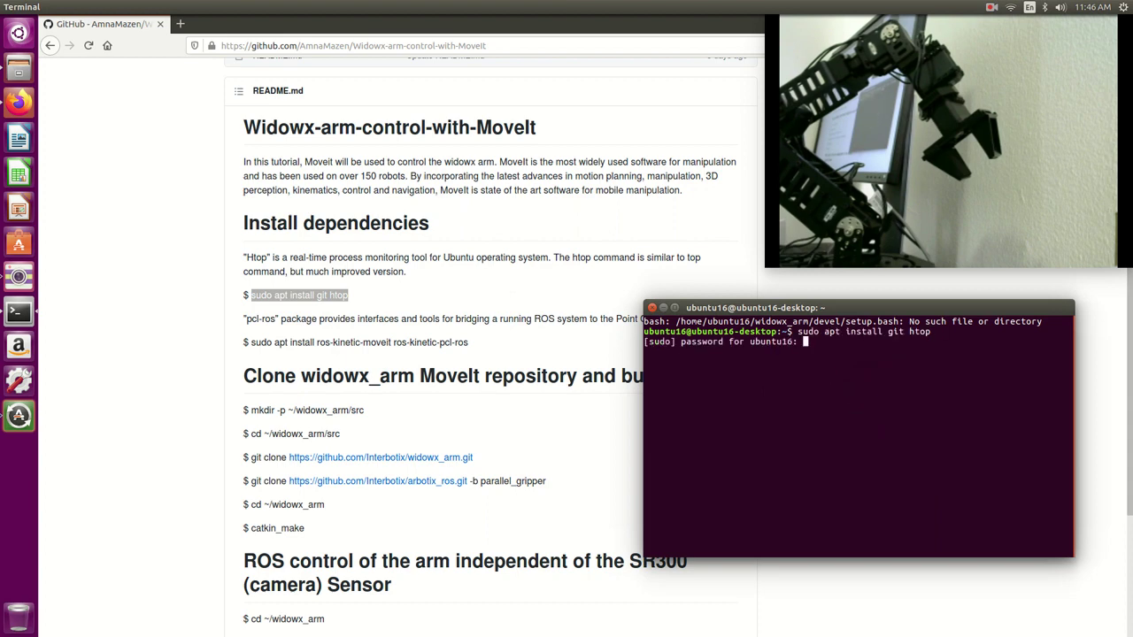
pyautogui.press('Return')
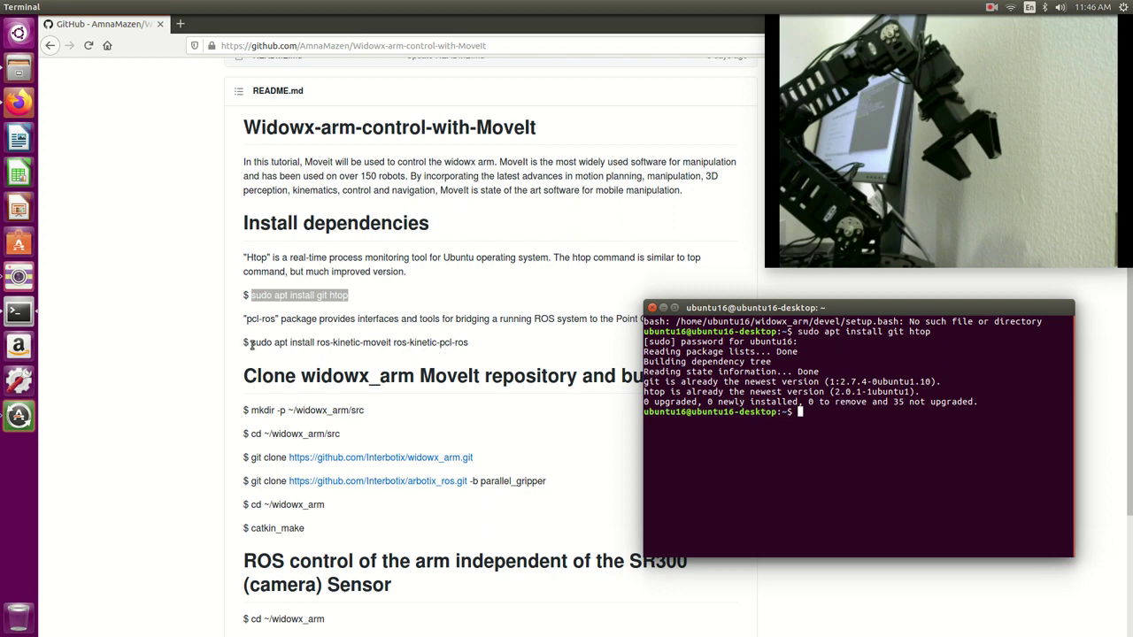
# - Copy 'sudo apt install ros-kinetic-moveit ros-kinetic-pcl-ros' from the README and run it in the terminal
pyautogui.moveTo(251, 342); pyautogui.dragTo(458, 344)
pyautogui.rightClick(458, 345)
pyautogui.click(471, 354)
pyautogui.rightClick(811, 472)
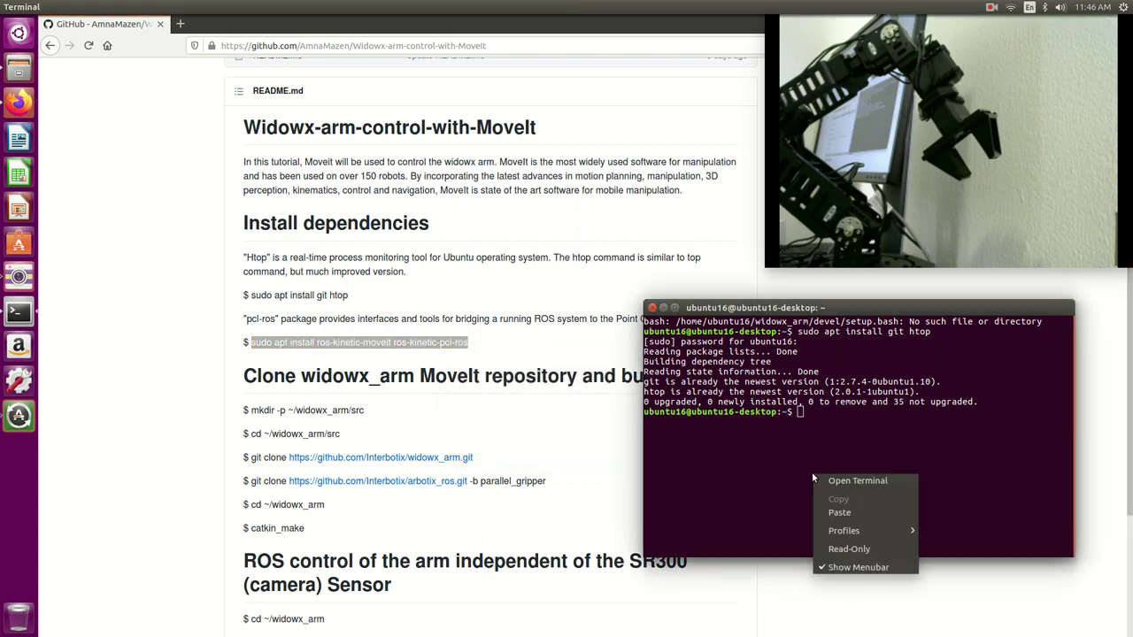
pyautogui.click(836, 510)
pyautogui.press('Return')
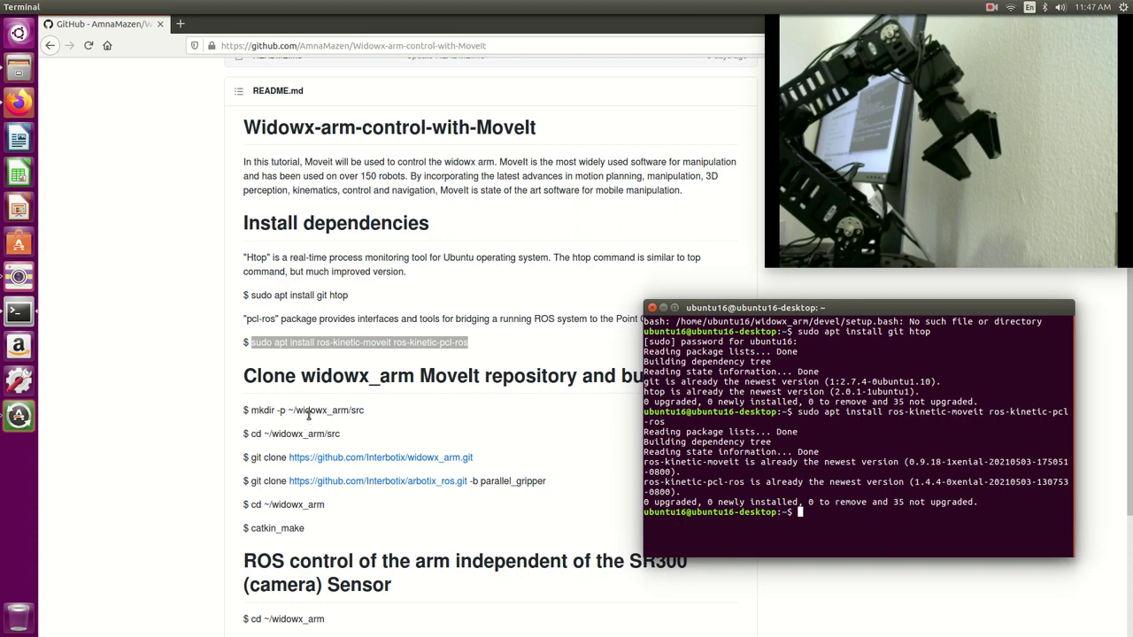
# - Create the workspace folder with 'mkdir -p ~/widowx_arm/src' copied from the README
pyautogui.moveTo(251, 410); pyautogui.dragTo(370, 421)
pyautogui.rightClick(312, 406)
pyautogui.click(340, 413)
pyautogui.click(826, 533)
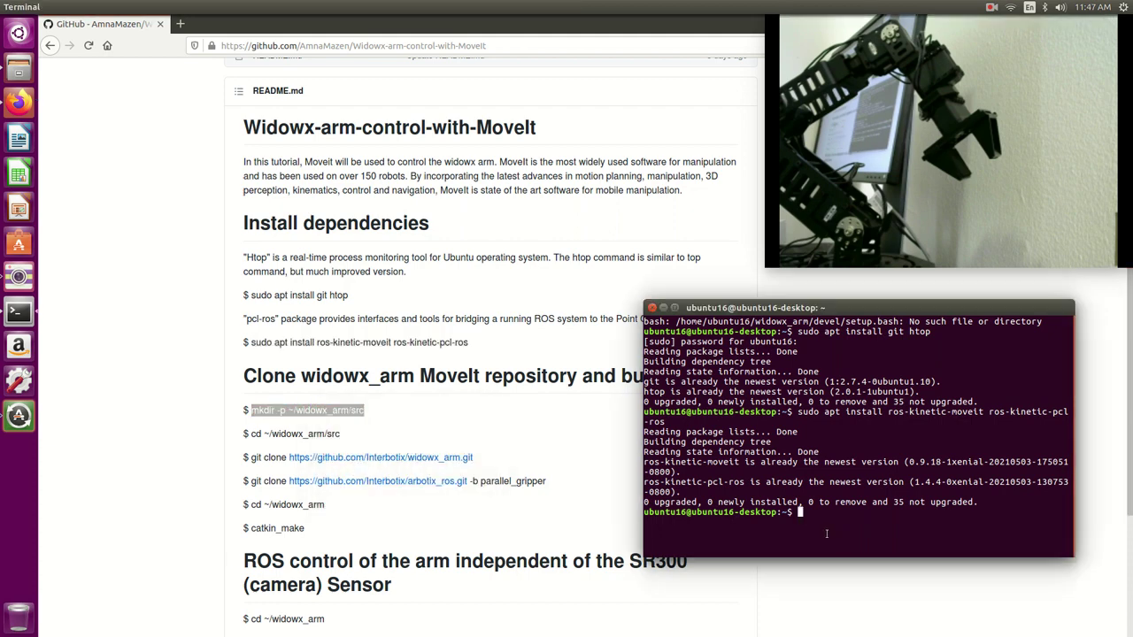
pyautogui.rightClick(827, 534)
pyautogui.click(888, 568)
pyautogui.press('Return')
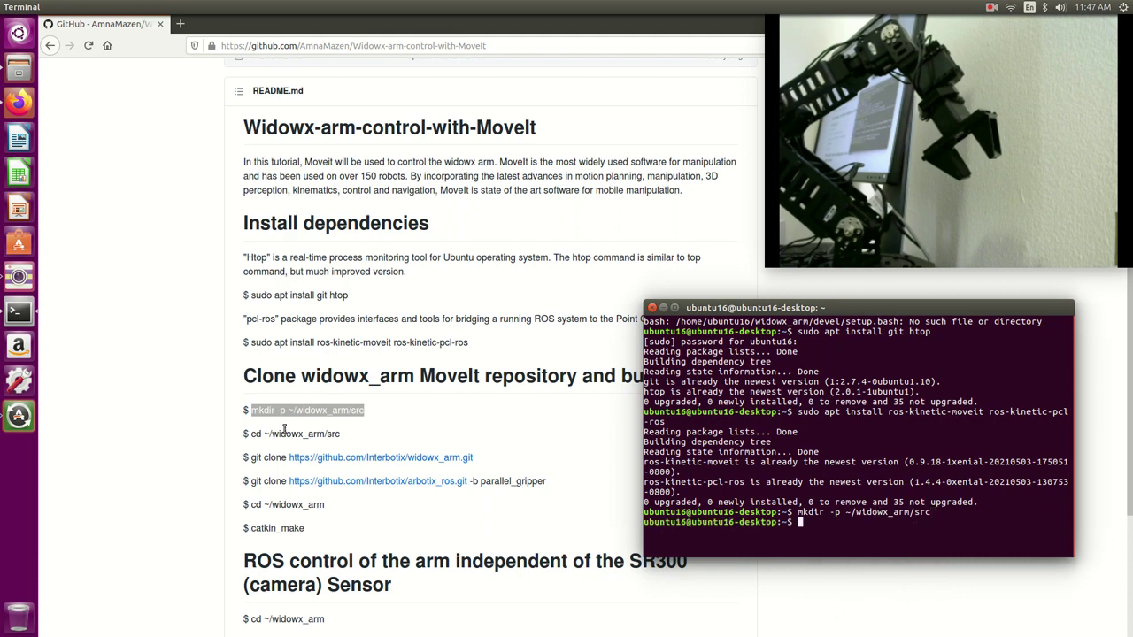
# - Change into the workspace with 'cd ~/widowx_arm/src'
pyautogui.moveTo(251, 434); pyautogui.dragTo(341, 434)
pyautogui.rightClick(341, 434)
pyautogui.click(389, 450)
pyautogui.rightClick(881, 522)
pyautogui.click(914, 560)
pyautogui.press('Return')
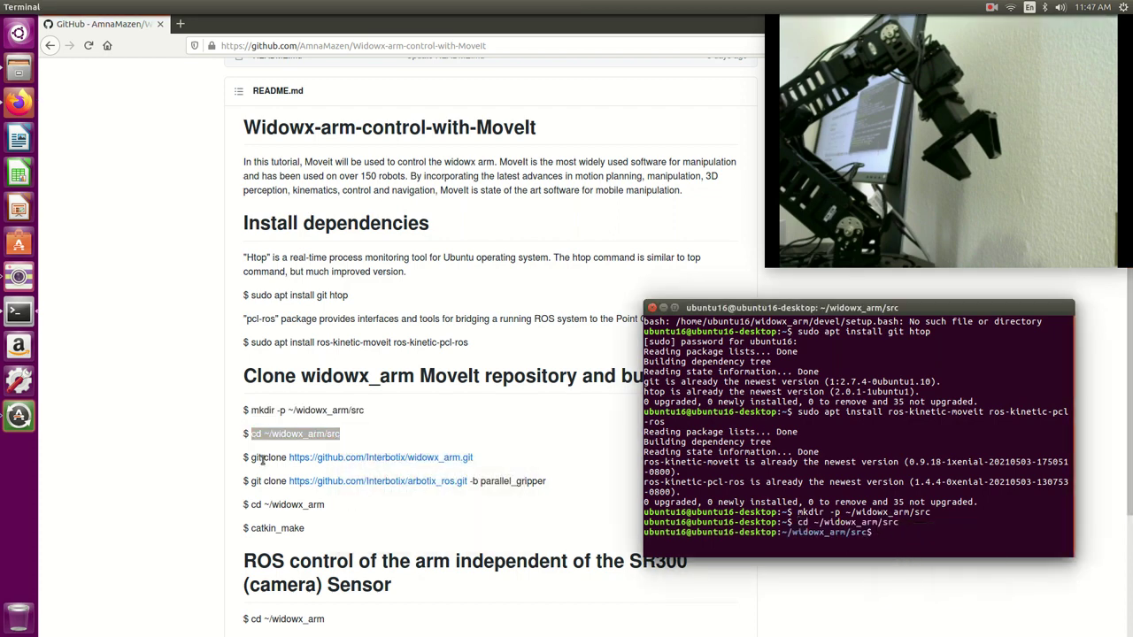
# - Clone the widowx_arm repository using the git clone command from the README
pyautogui.click(251, 459)
pyautogui.moveTo(252, 459); pyautogui.dragTo(484, 459)
pyautogui.rightClick(425, 450)
pyautogui.click(442, 460)
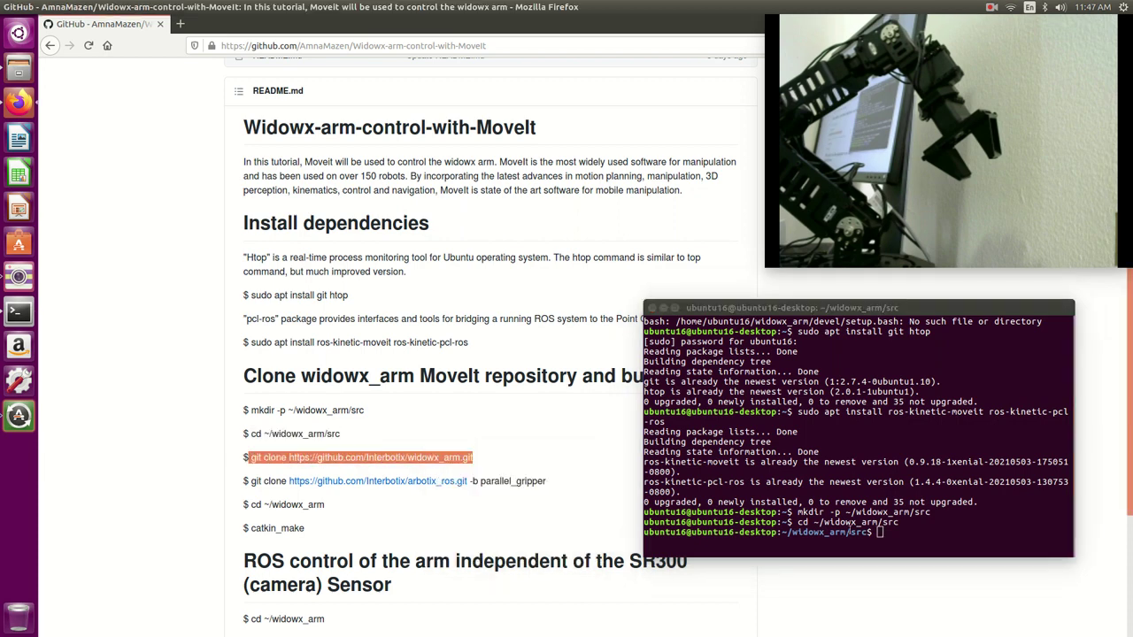
pyautogui.click(850, 532)
pyautogui.rightClick(878, 536)
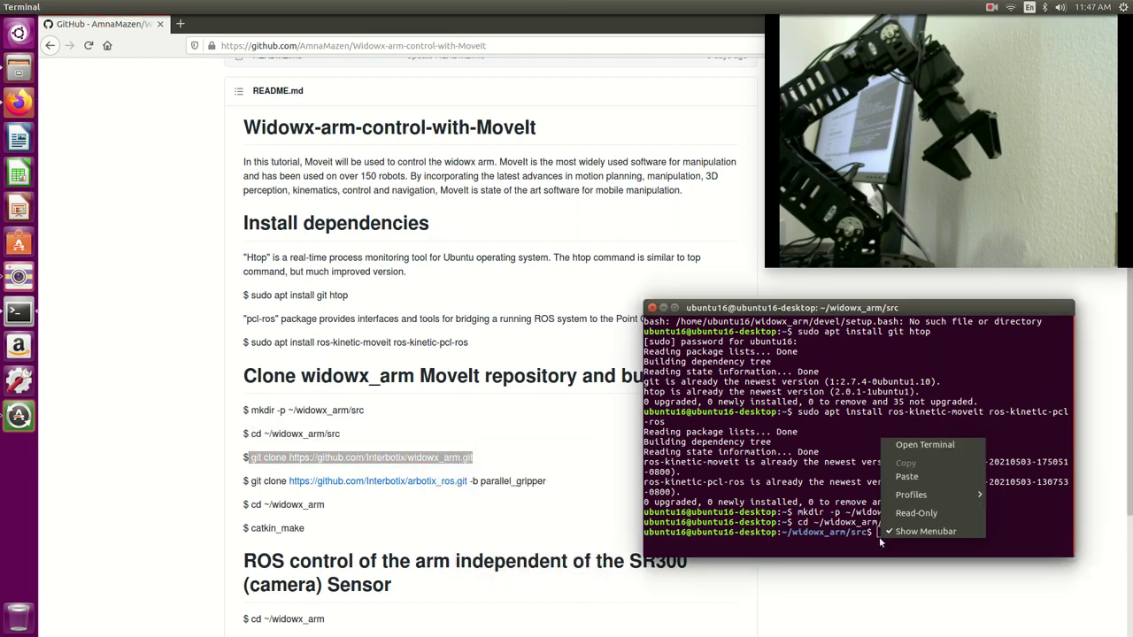
pyautogui.click(908, 478)
pyautogui.press('Return')
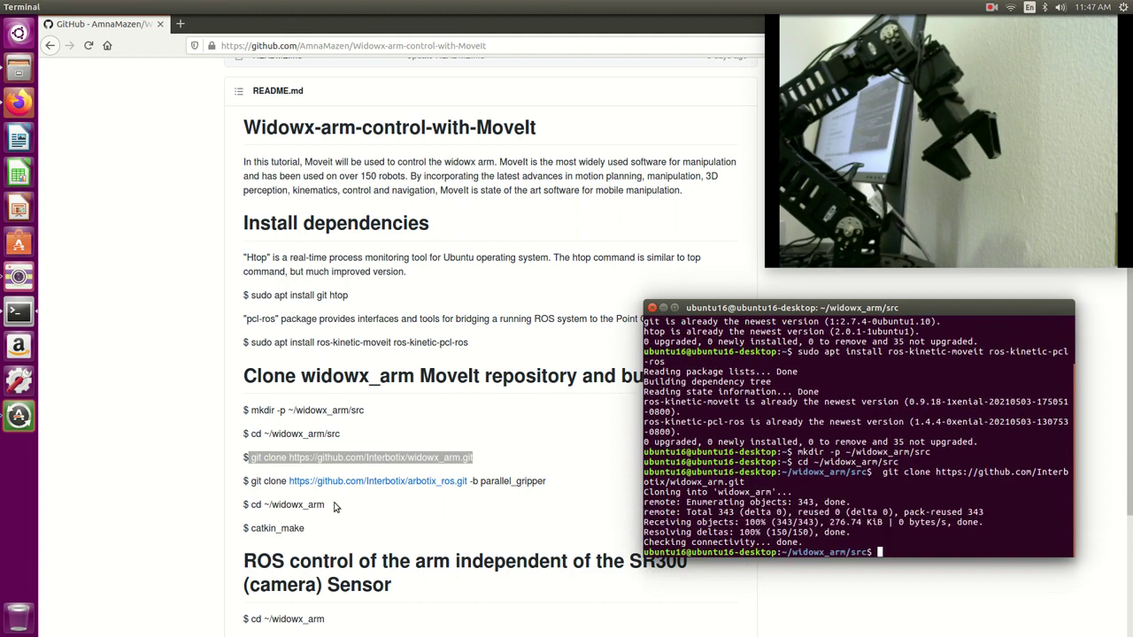
# - Clone arbotix_ros on the parallel_gripper branch using the README's git clone command
pyautogui.click(251, 480)
pyautogui.moveTo(251, 480); pyautogui.dragTo(536, 484)
pyautogui.rightClick(533, 482)
pyautogui.click(560, 491)
pyautogui.rightClick(973, 548)
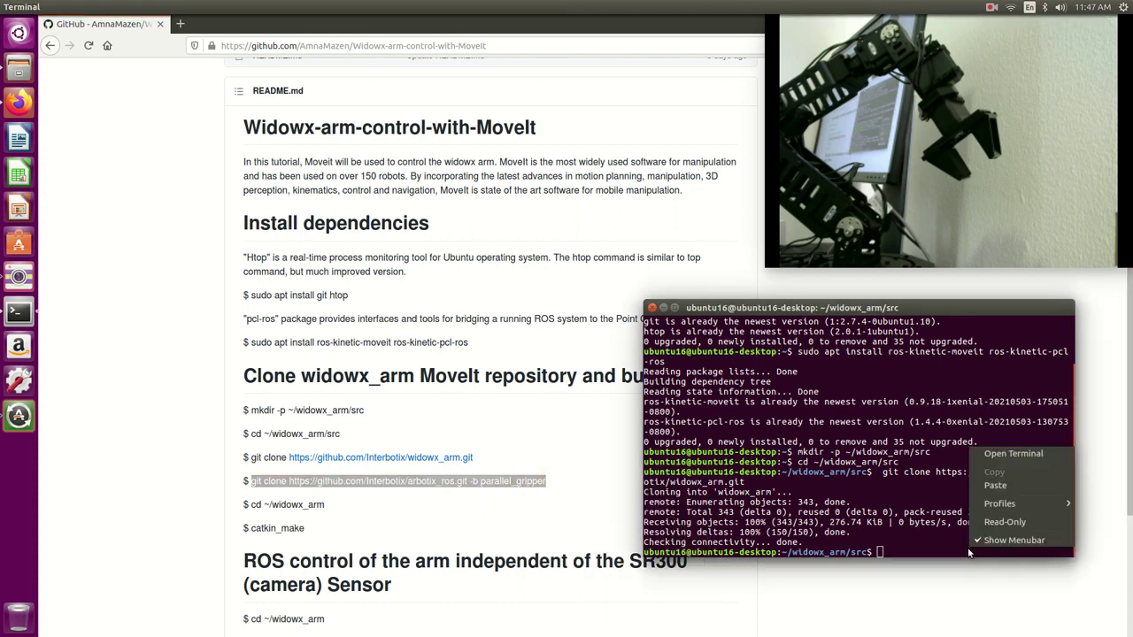
pyautogui.click(995, 485)
pyautogui.press('Return')
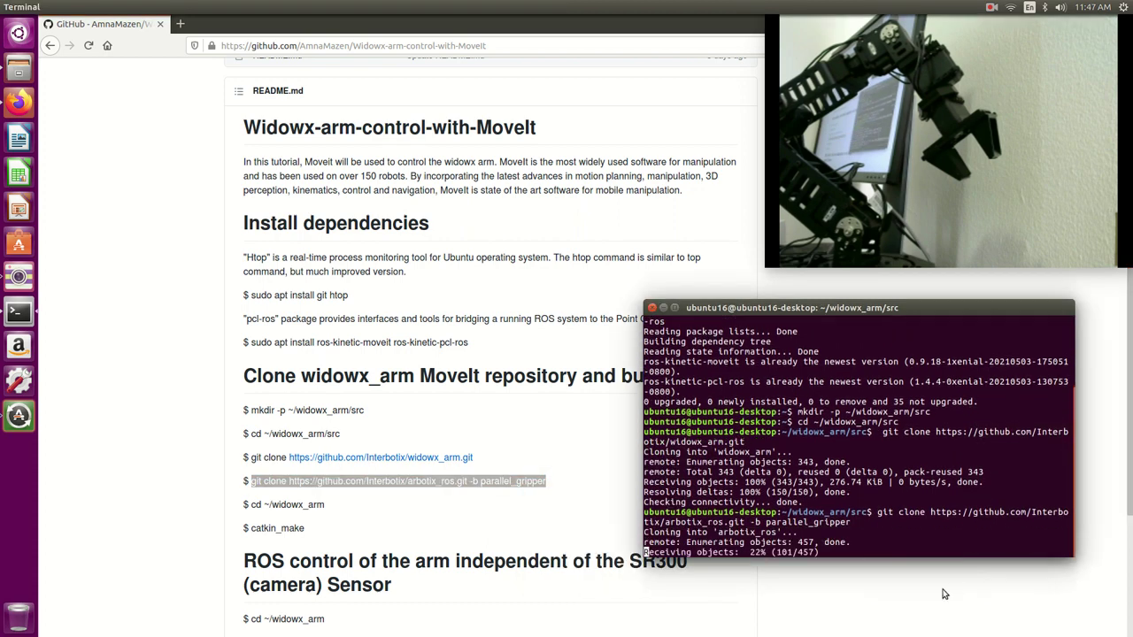
# - Change into the workspace root with 'cd ~/widowx_arm' copied from the README
pyautogui.moveTo(252, 505); pyautogui.dragTo(324, 505)
pyautogui.rightClick(323, 506)
pyautogui.click(341, 508)
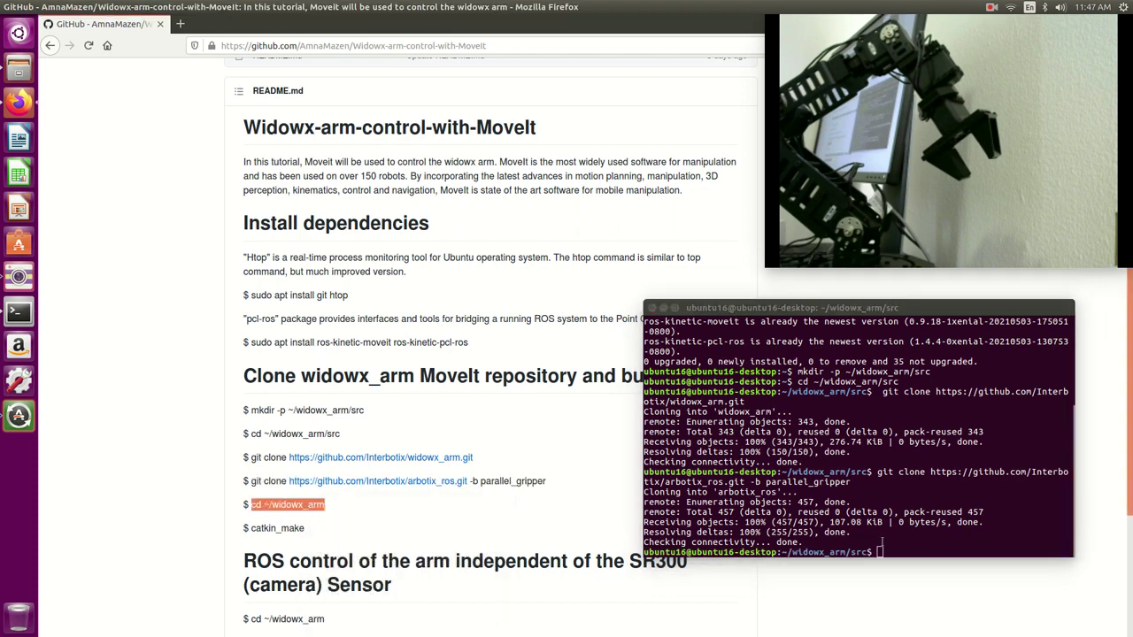
pyautogui.click(883, 542)
pyautogui.rightClick(885, 544)
pyautogui.click(913, 482)
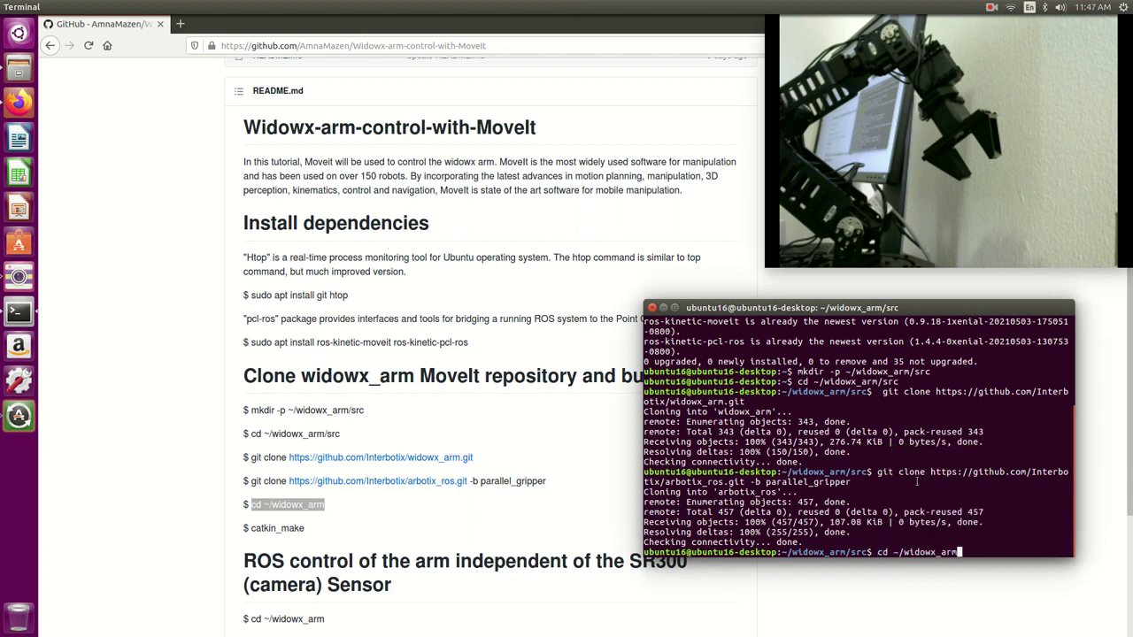
pyautogui.press('Return')
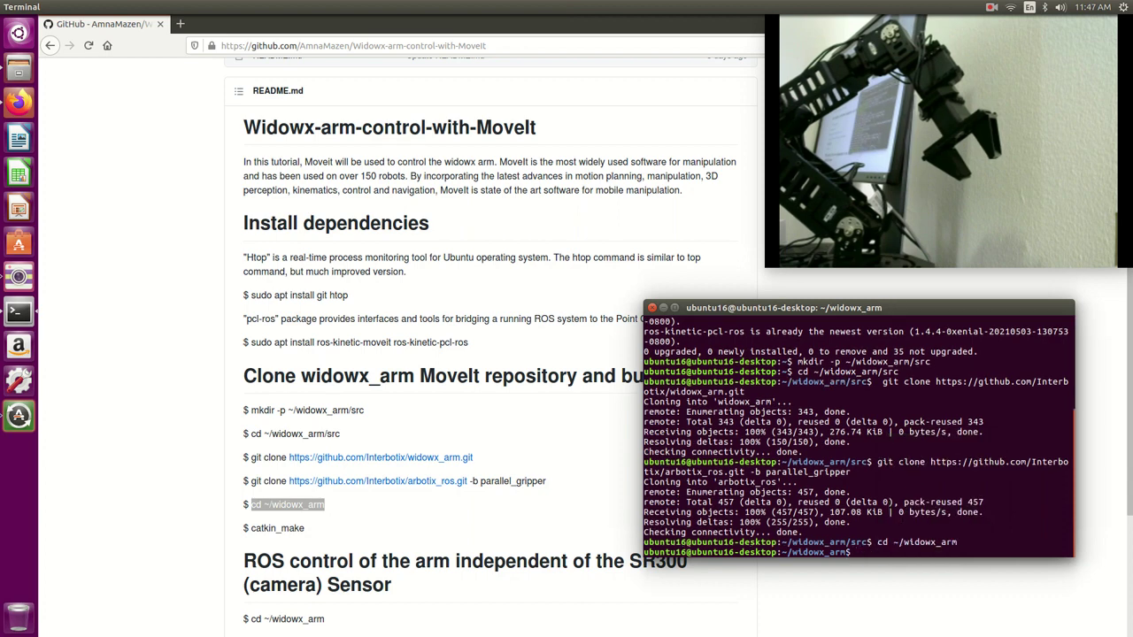
# - Build the workspace with catkin_make and follow its output to 100%
pyautogui.write('catkin_make')
pyautogui.press('Return')
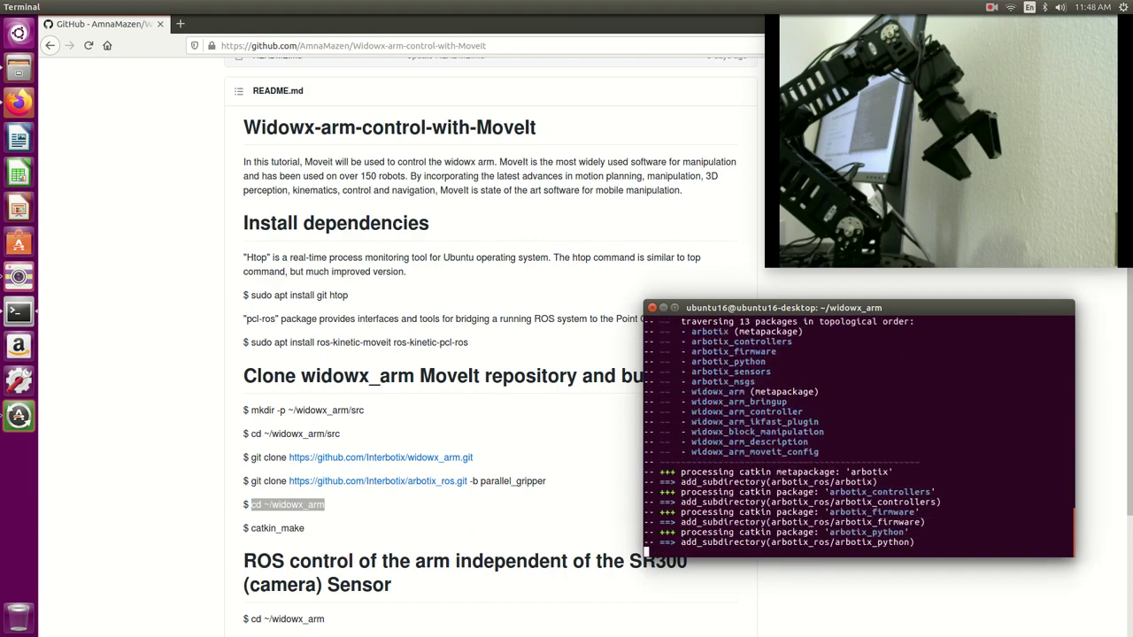
pyautogui.scroll(-1, 345, 542)
pyautogui.scroll(-3, 344, 542)
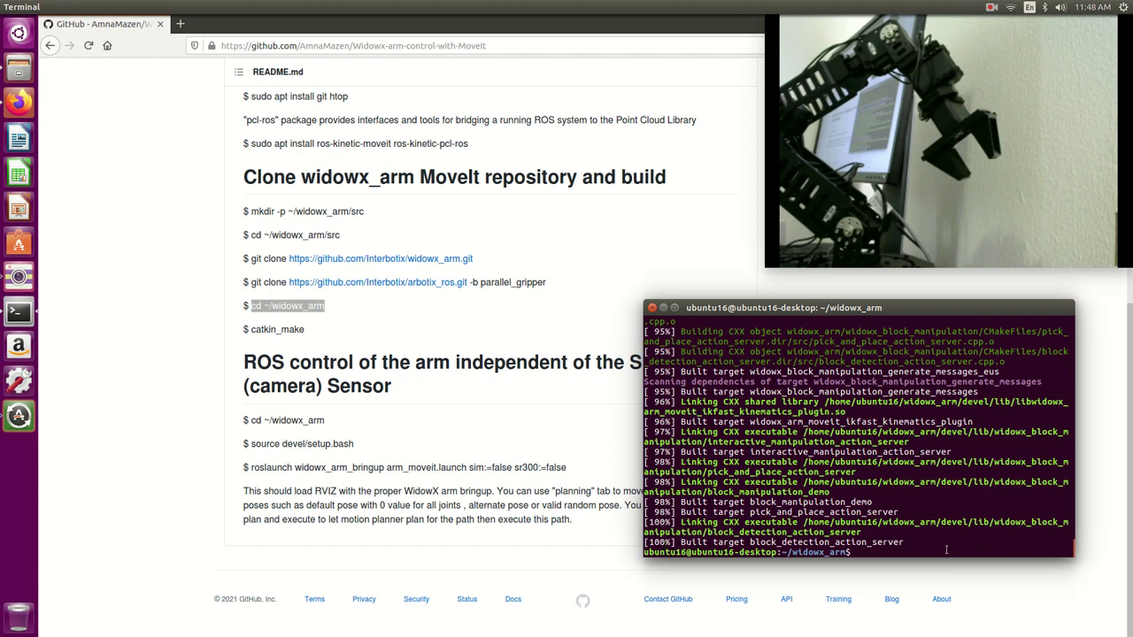
# - Run 'source ./devel/setup.bash', then 'sudo chmod 777 /dev/ttyUSB0'
pyautogui.write('source ./devel/setup.bash')
pyautogui.press('Return')
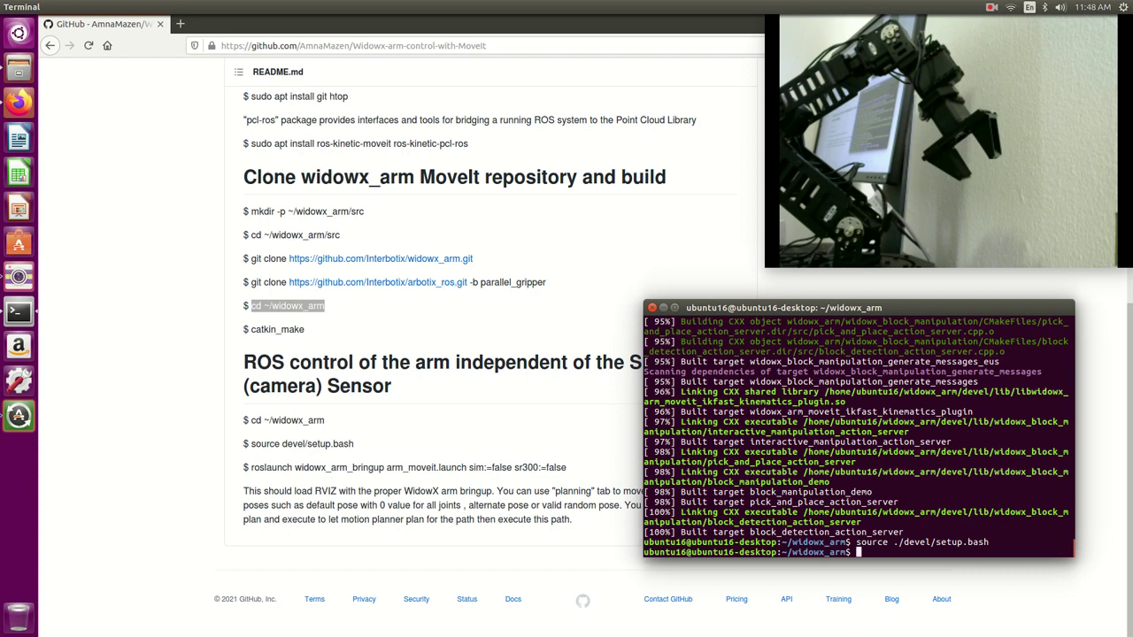
pyautogui.write('sudo chmod 777 /dev/ttyUSB0')
pyautogui.press('Return')
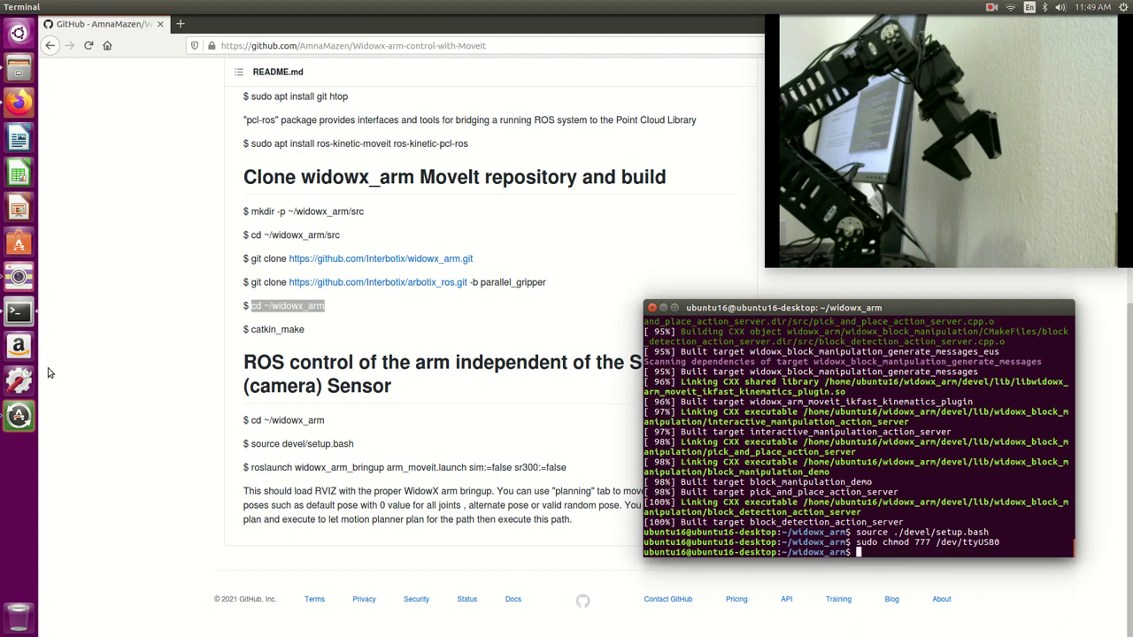
# - Paste the 'roslaunch widowx_arm_bringup arm_moveit.launch sim:=false sr300:=false' command into the terminal
pyautogui.click(254, 467)
pyautogui.moveTo(255, 467); pyautogui.dragTo(571, 469)
pyautogui.rightClick(507, 469)
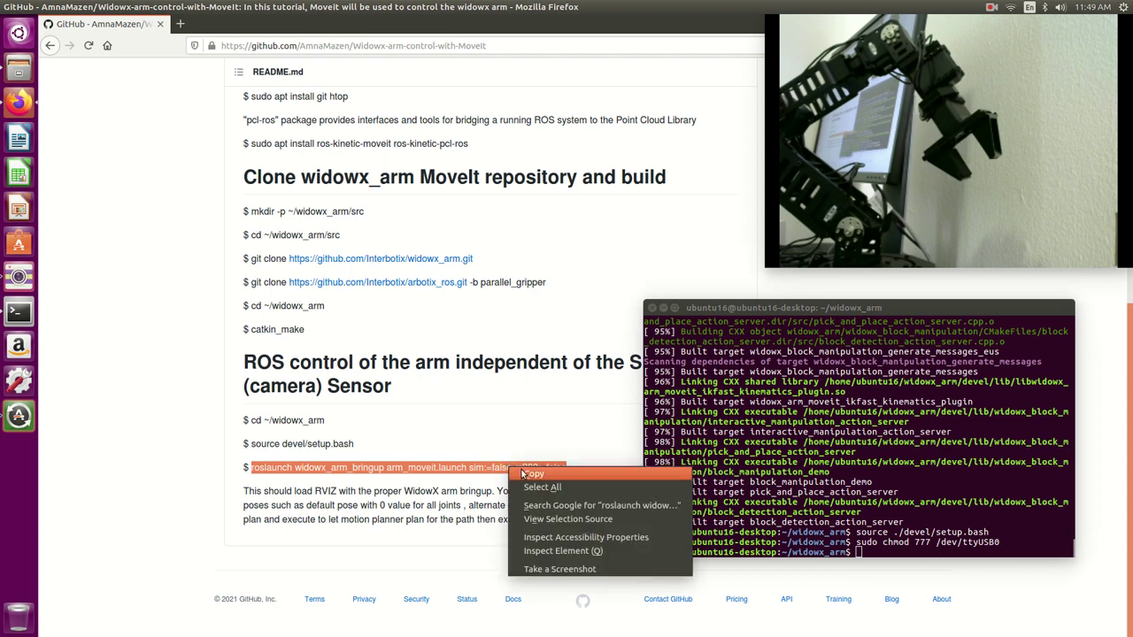
pyautogui.click(534, 474)
pyautogui.click(931, 553)
pyautogui.rightClick(931, 550)
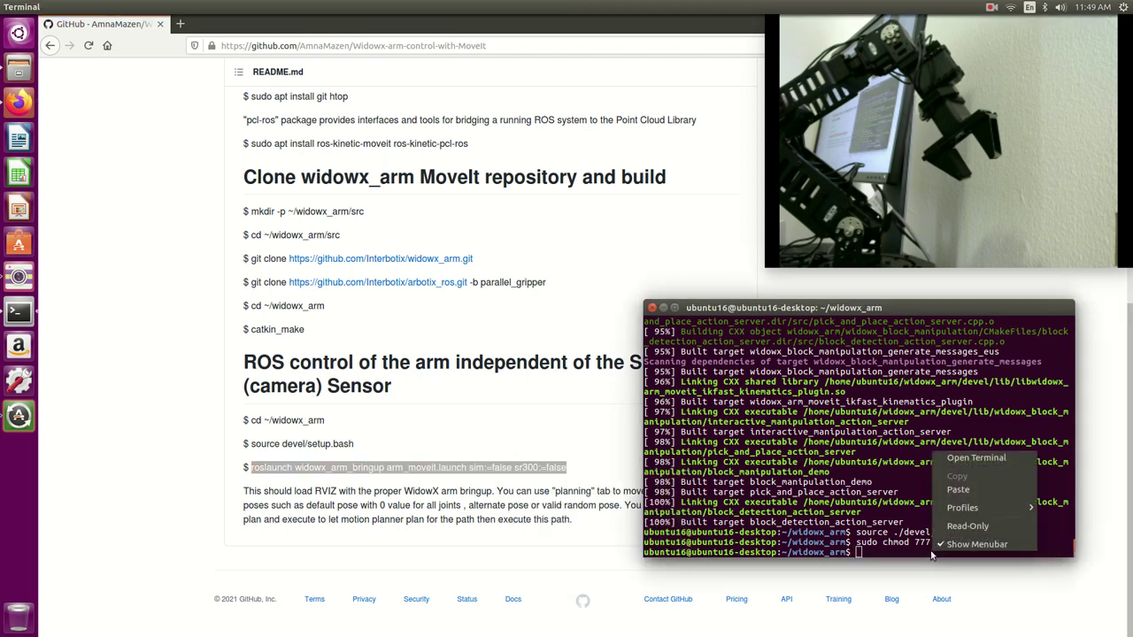
pyautogui.click(945, 492)
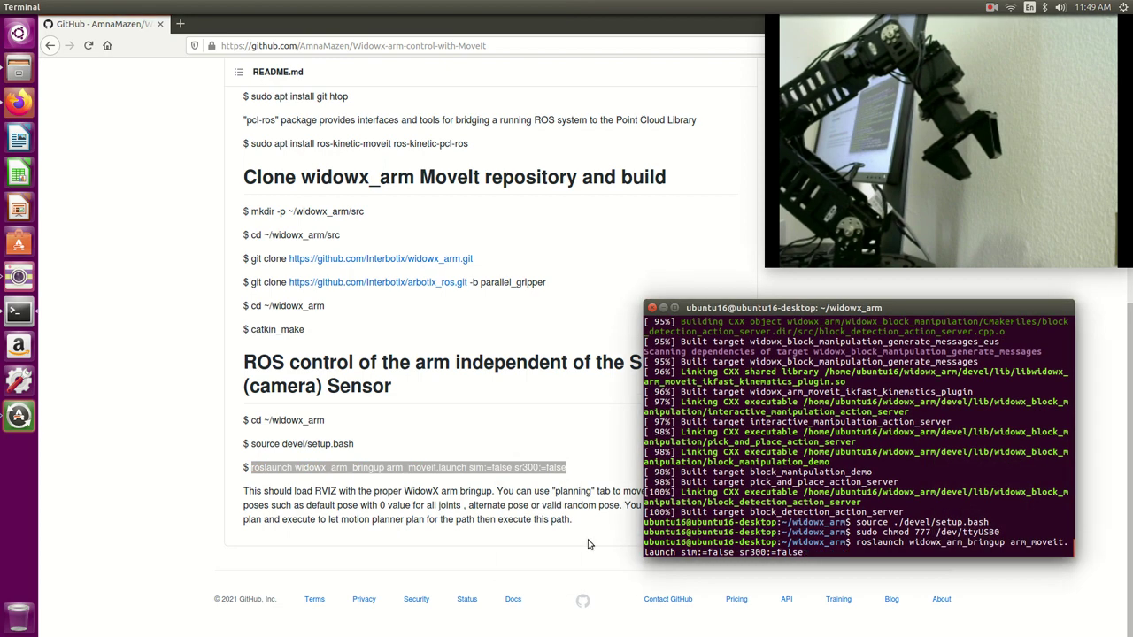
pyautogui.click(496, 489)
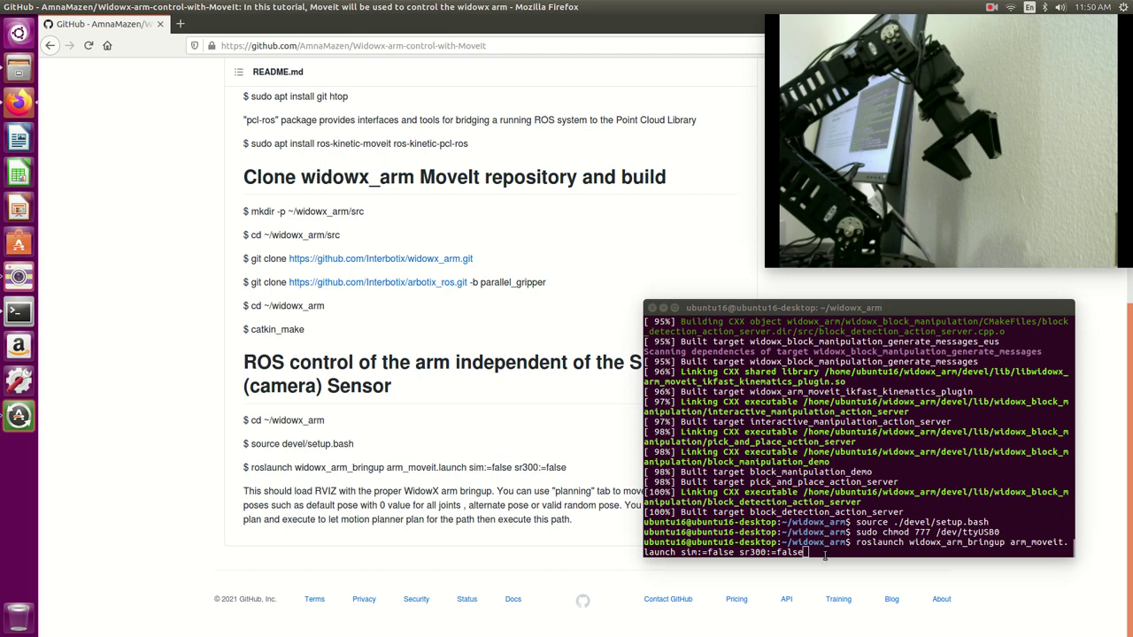
pyautogui.click(822, 554)
# - Run the arm_moveit.launch command to bring up MoveIt and RViz for the real arm
pyautogui.press('Return')
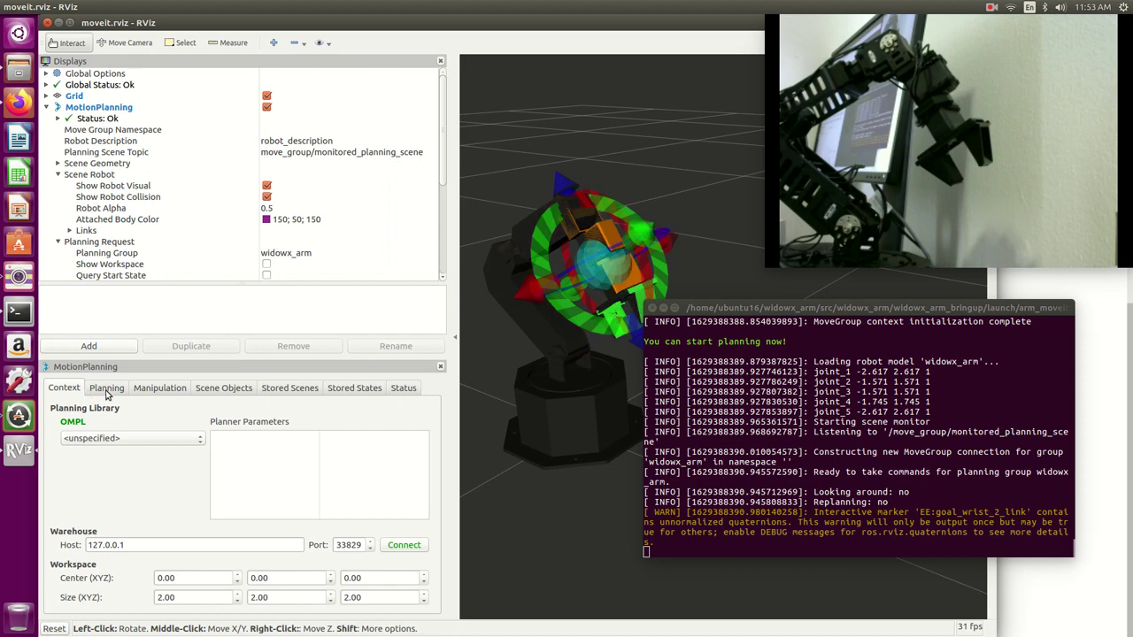
# - Switch to the MotionPlanning Planning tab and expand the Select Goal State list
pyautogui.click(104, 391)
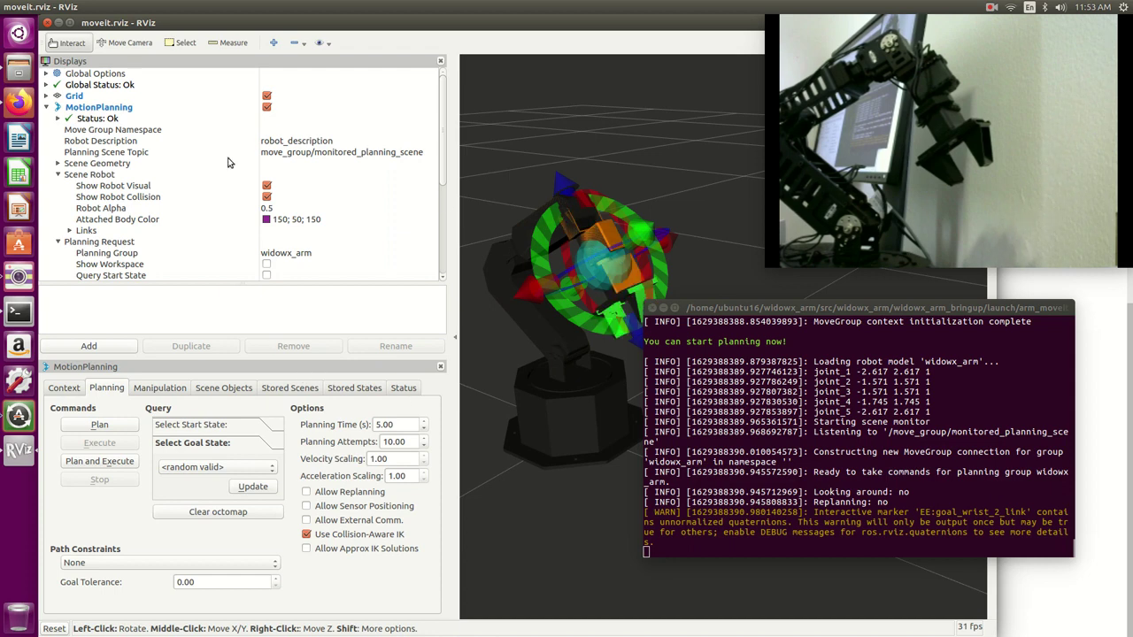
pyautogui.click(212, 469)
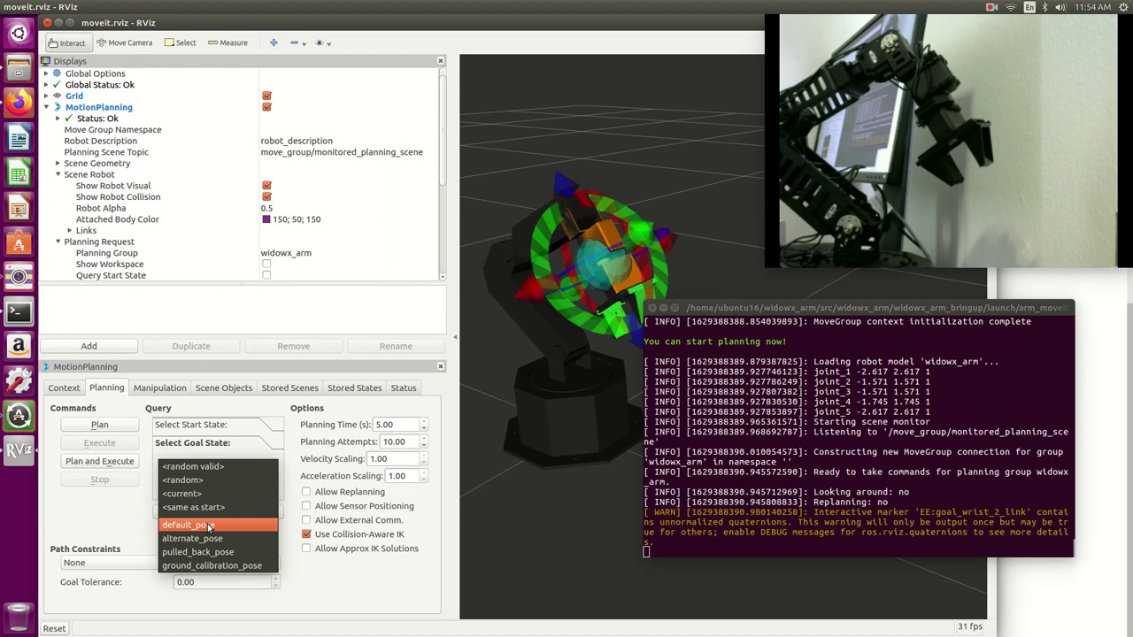
# - Set the goal state to default_pose, then plan and execute the move on the real arm
pyautogui.click(207, 524)
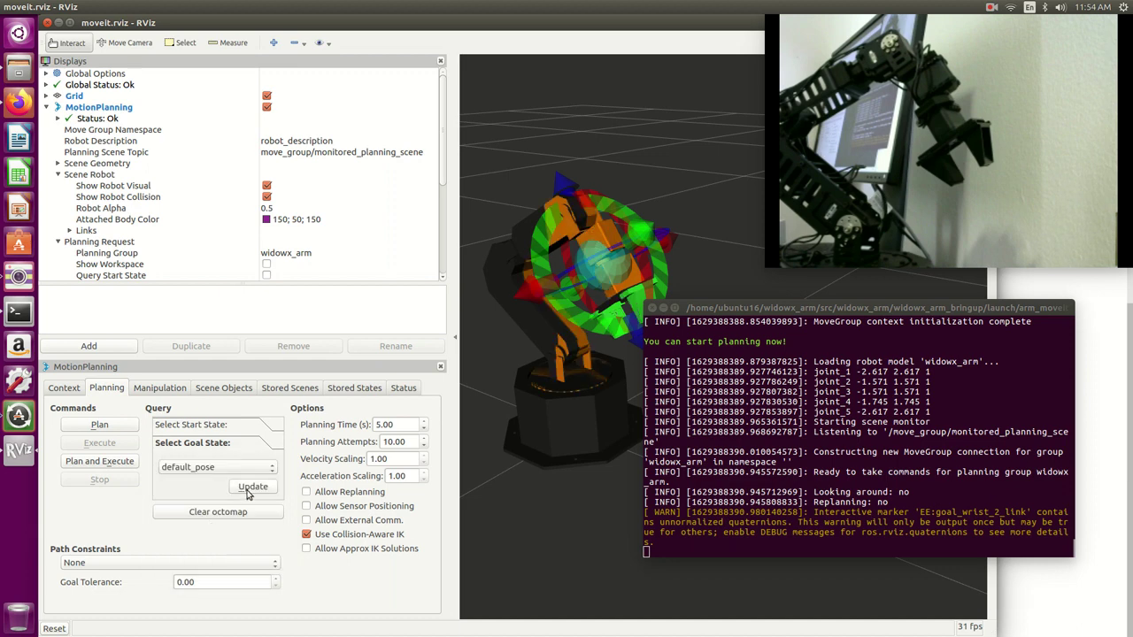
pyautogui.click(251, 488)
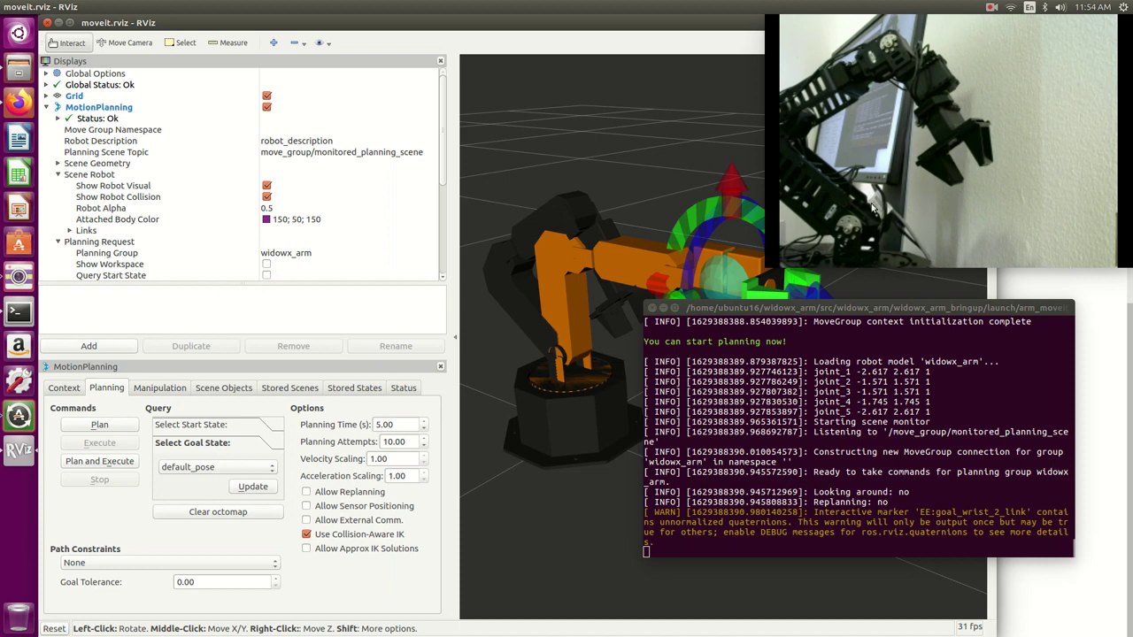
pyautogui.click(99, 425)
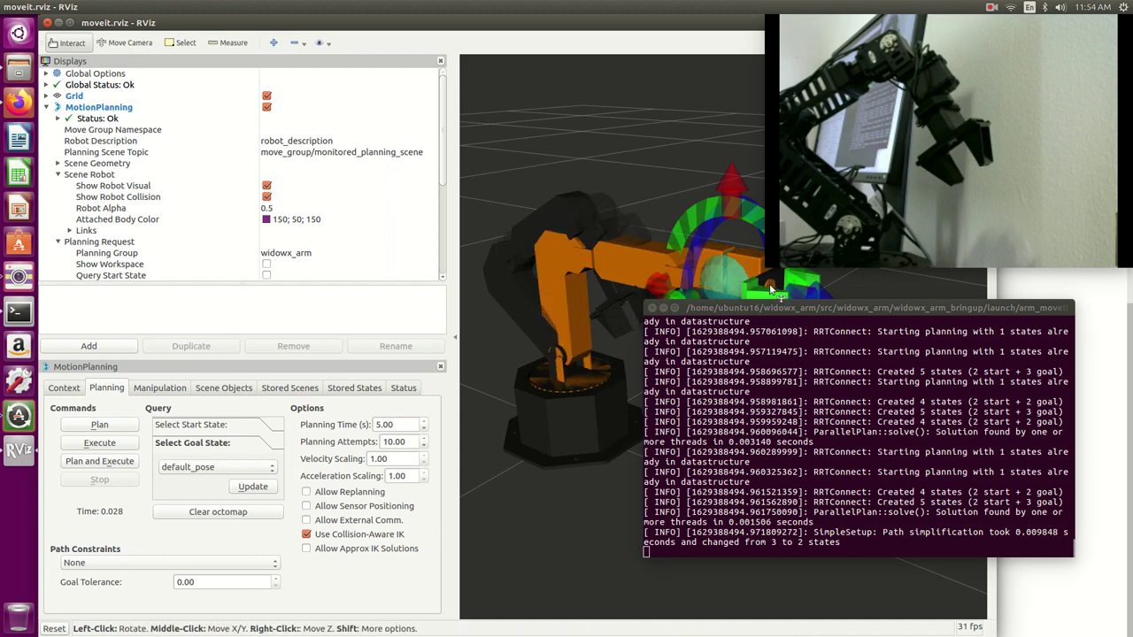
pyautogui.click(77, 464)
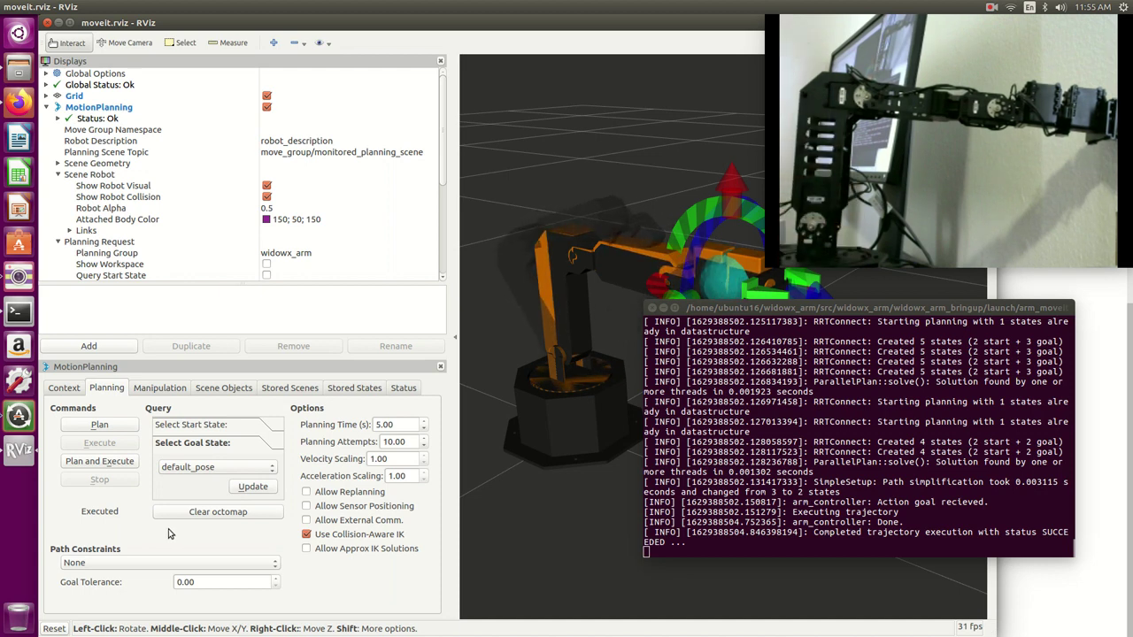
pyautogui.click(192, 473)
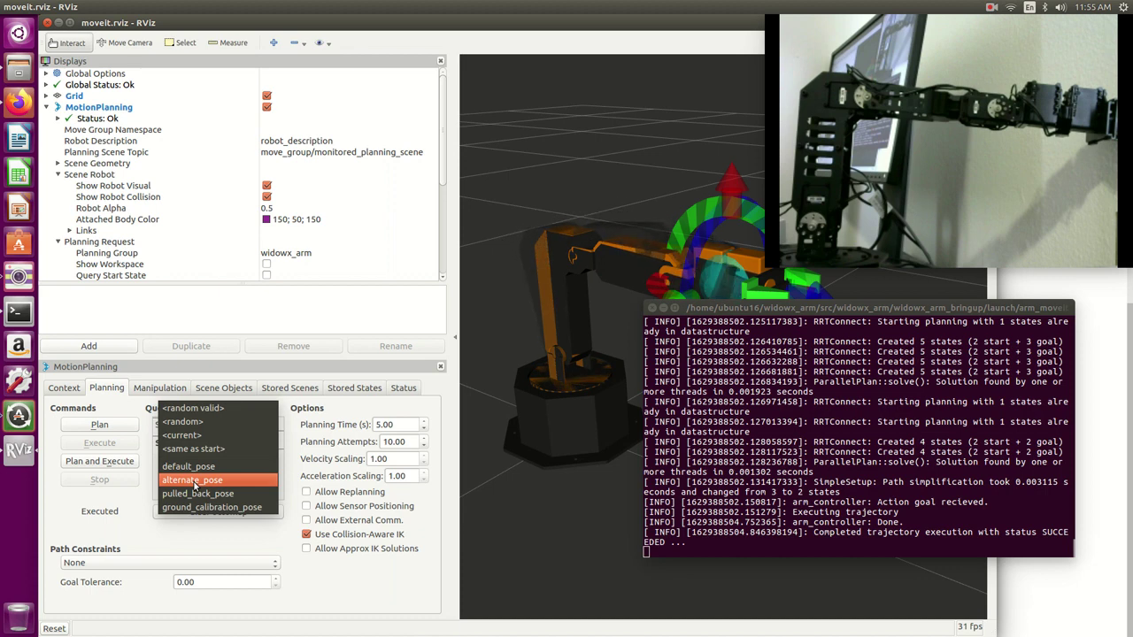
# - Set the goal state to alternate_pose, then plan and execute the move on the real arm
pyautogui.click(194, 480)
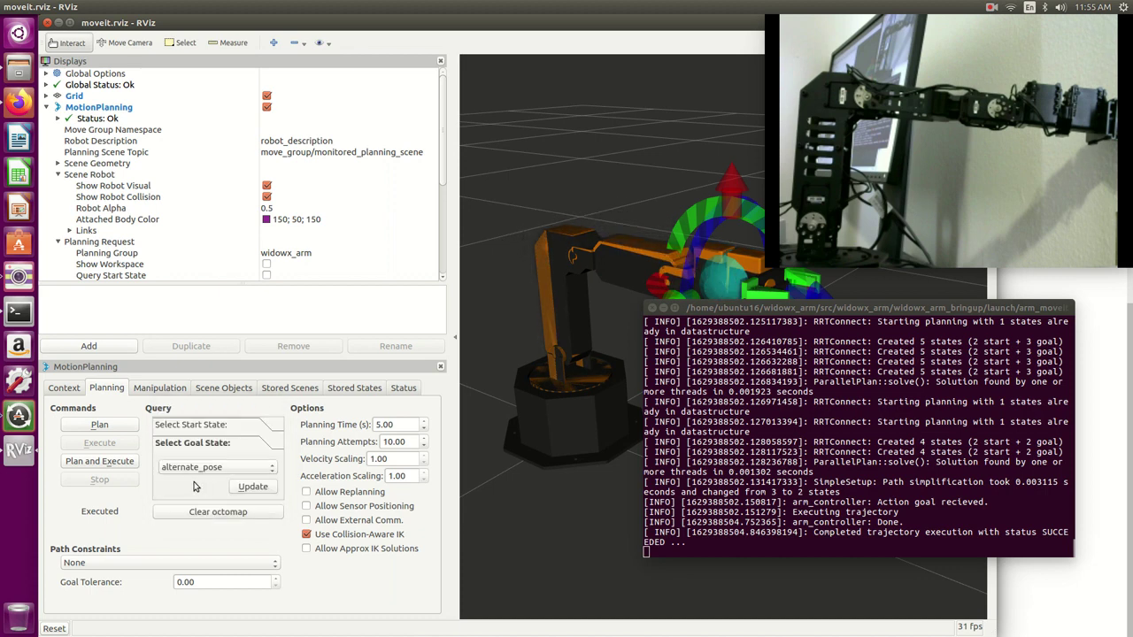
pyautogui.click(244, 490)
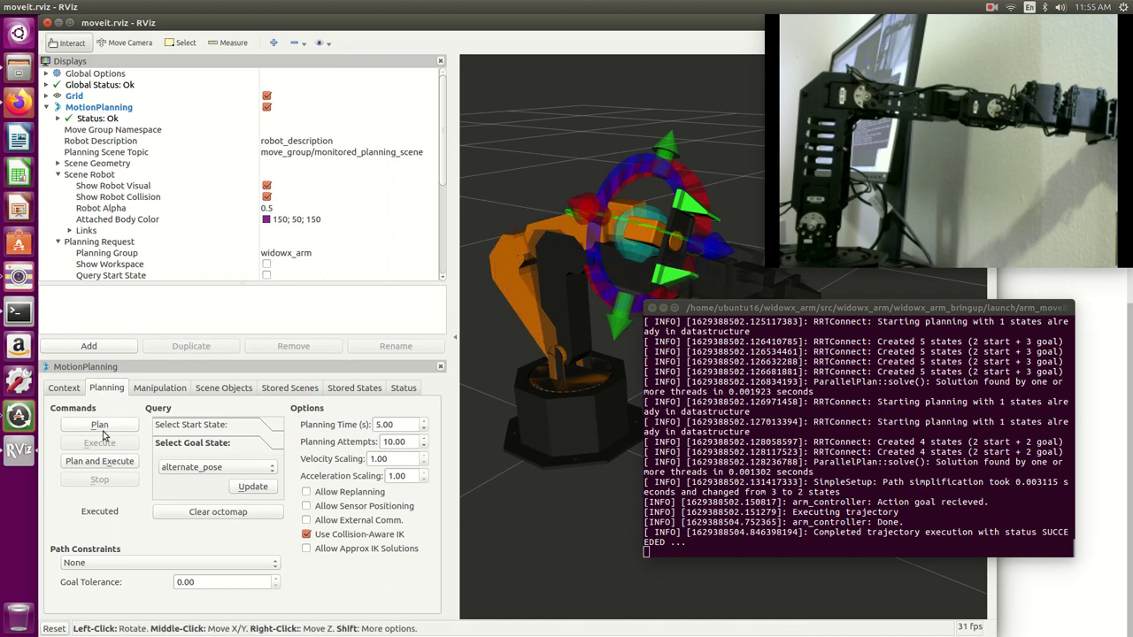
pyautogui.click(102, 426)
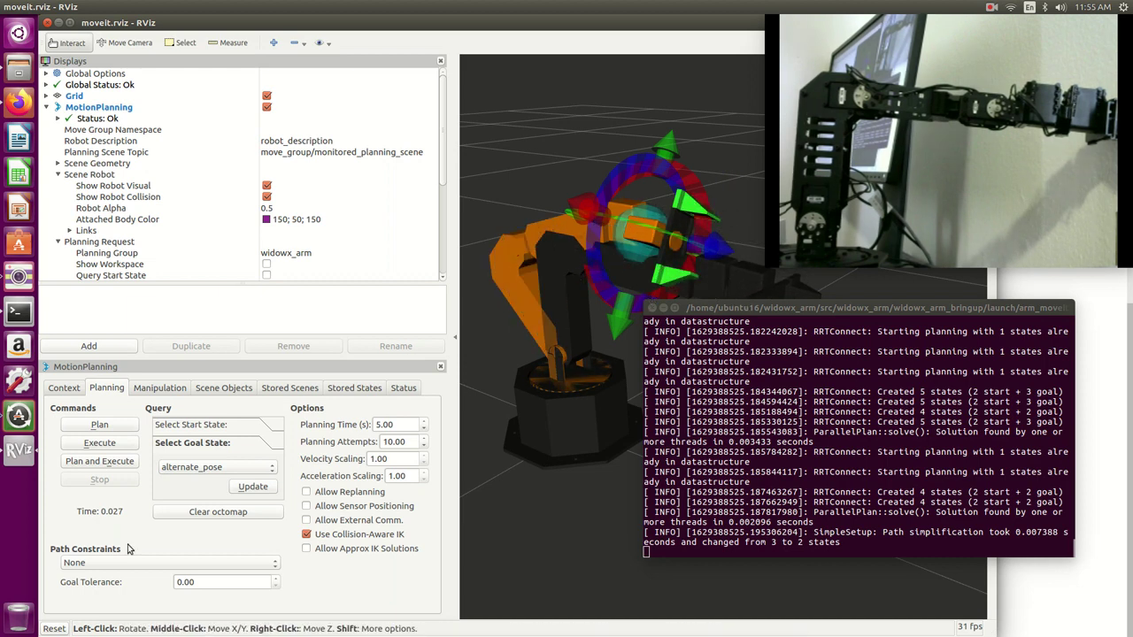
pyautogui.click(100, 461)
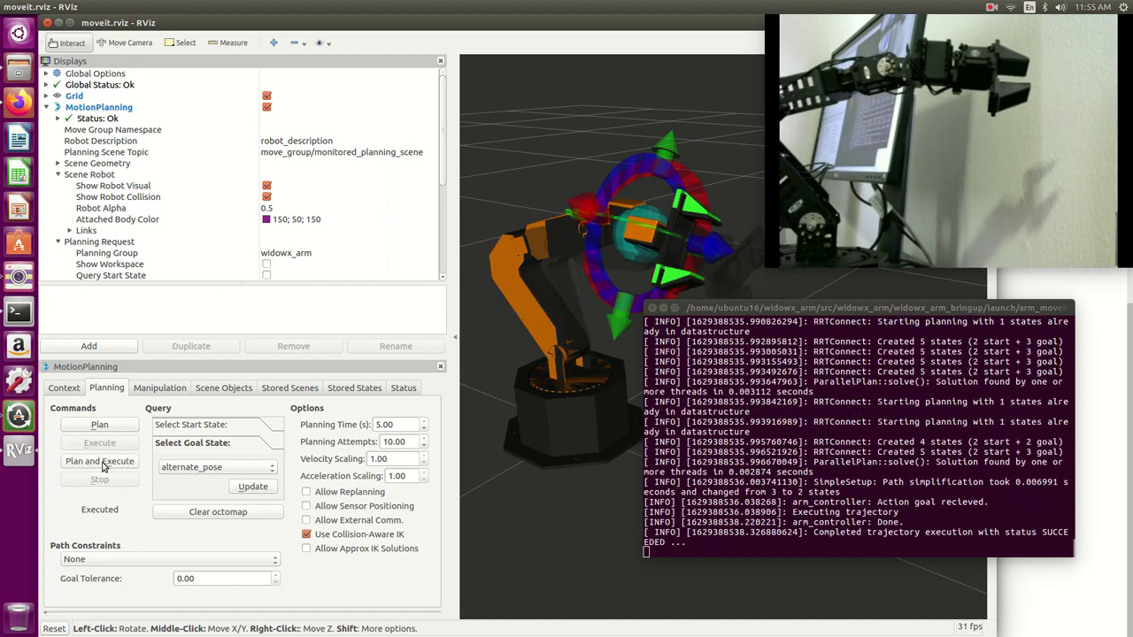
pyautogui.click(224, 469)
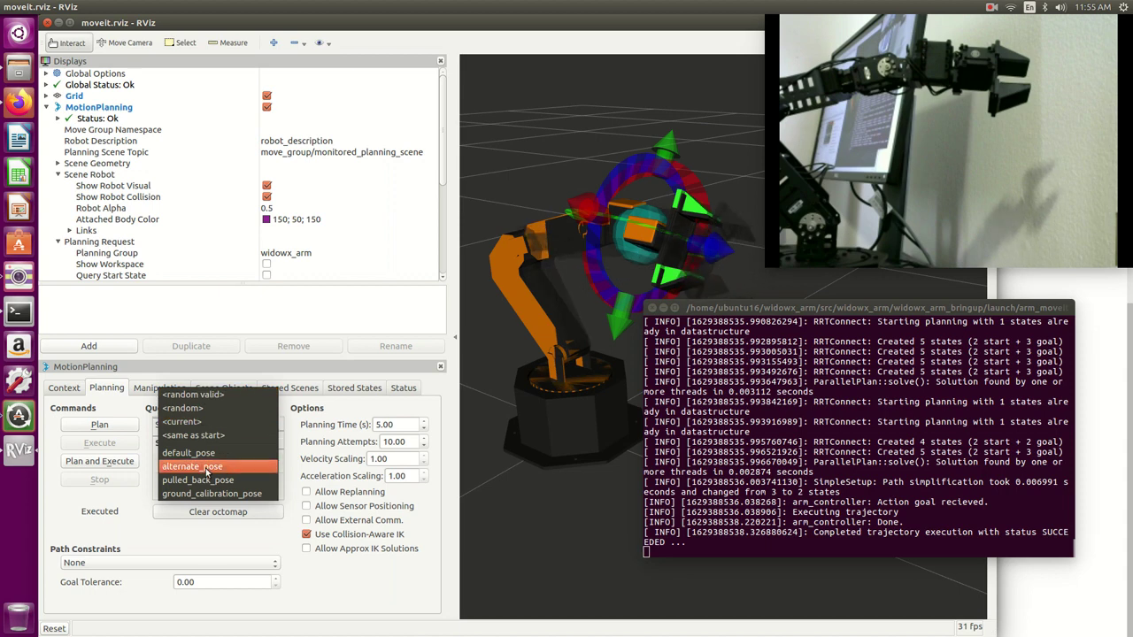
# - Generate a <random valid> goal pose for the WidowX arm, then plan and execute the move to it
pyautogui.click(203, 396)
pyautogui.click(252, 487)
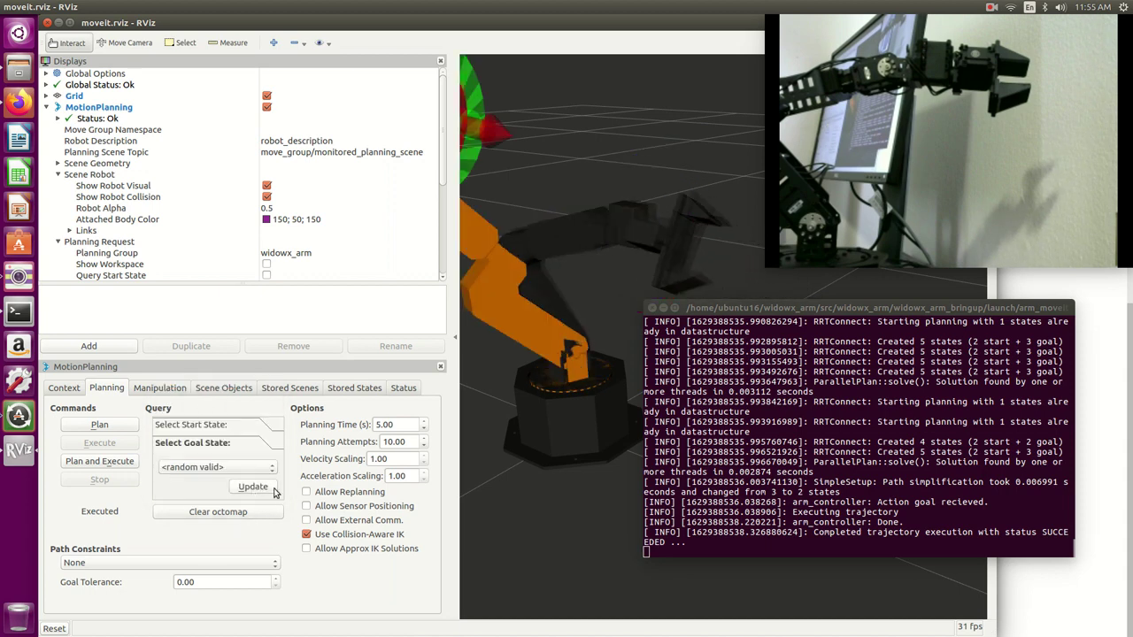
pyautogui.moveTo(549, 464)
pyautogui.mouseDown()
pyautogui.moveTo(588, 491)
pyautogui.moveTo(552, 512)
pyautogui.moveTo(484, 459)
pyautogui.mouseUp()
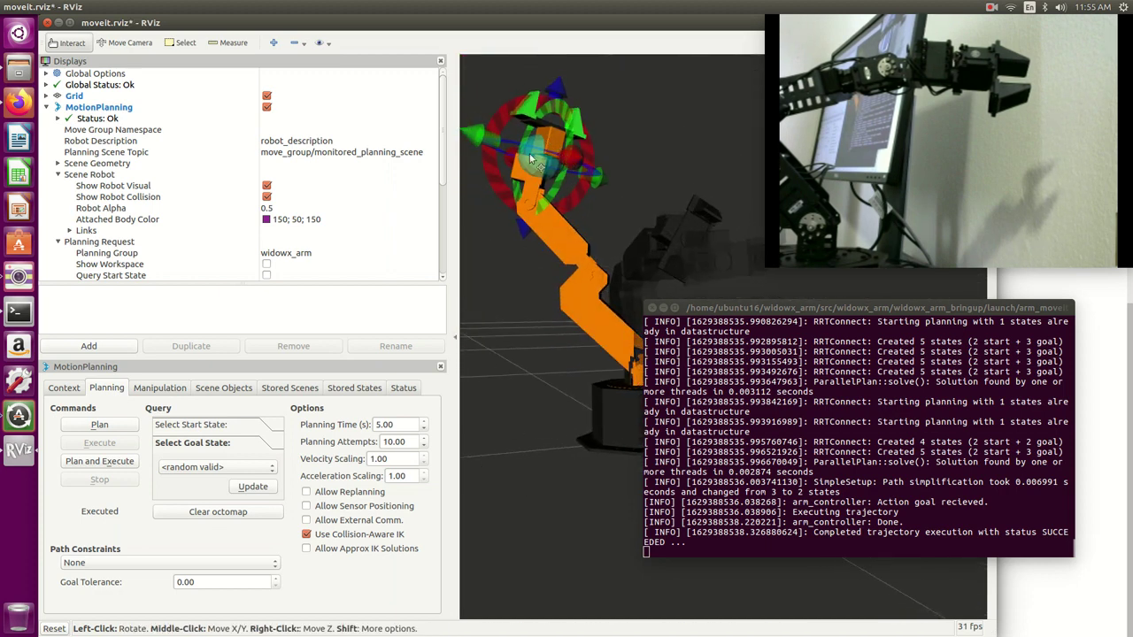
pyautogui.click(96, 425)
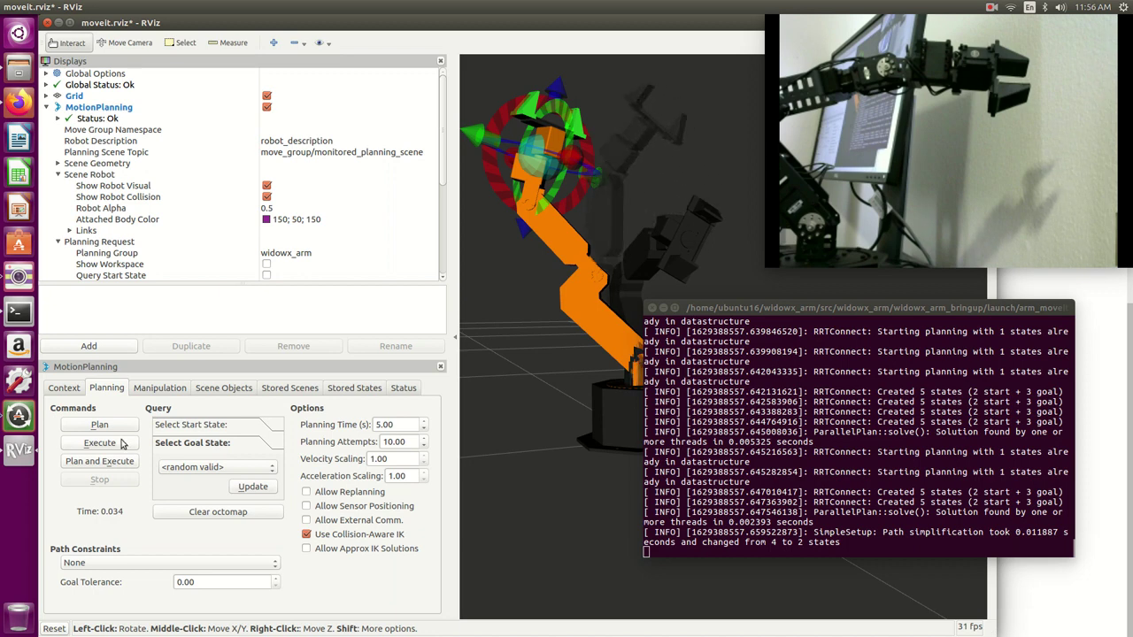
pyautogui.click(94, 462)
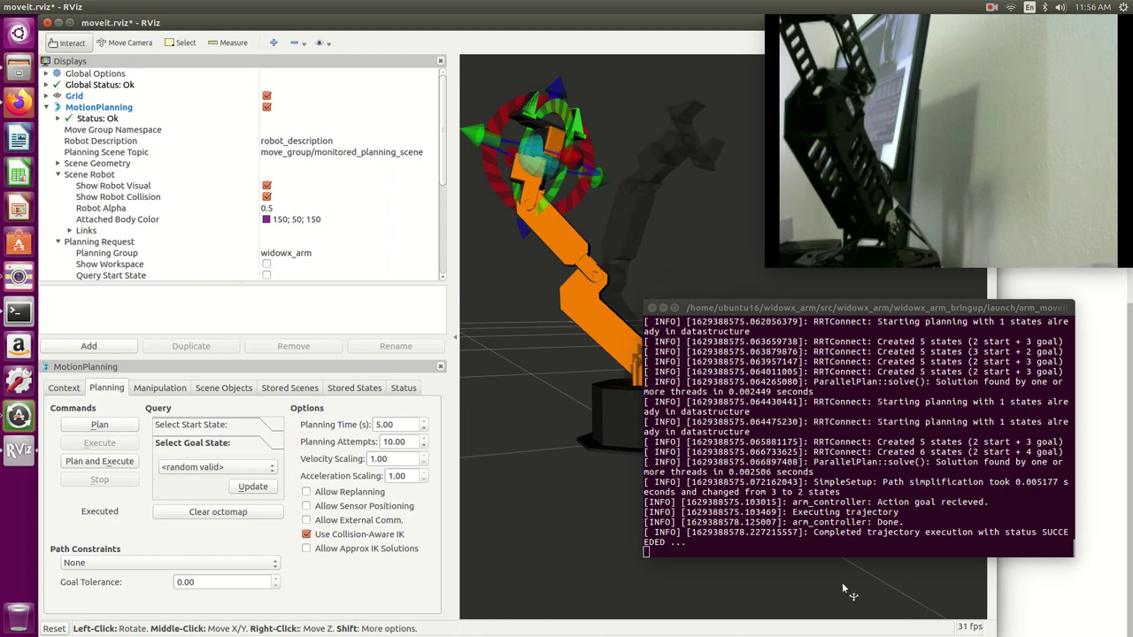
# - Plan and execute the WidowX arm's move back to alternate_pose
pyautogui.click(270, 469)
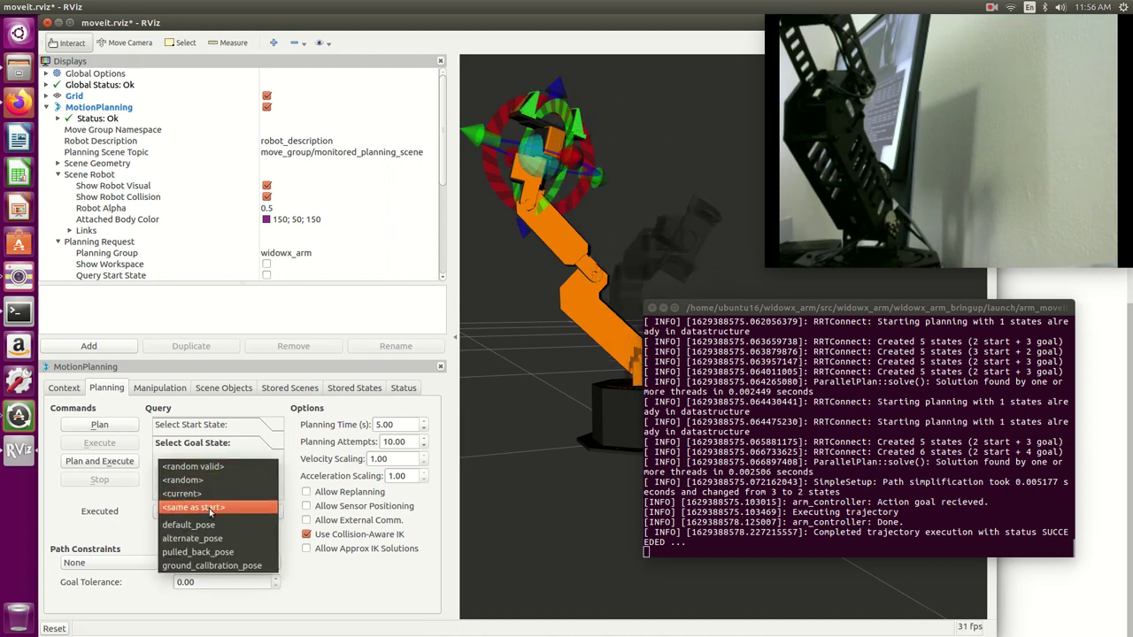
pyautogui.click(208, 540)
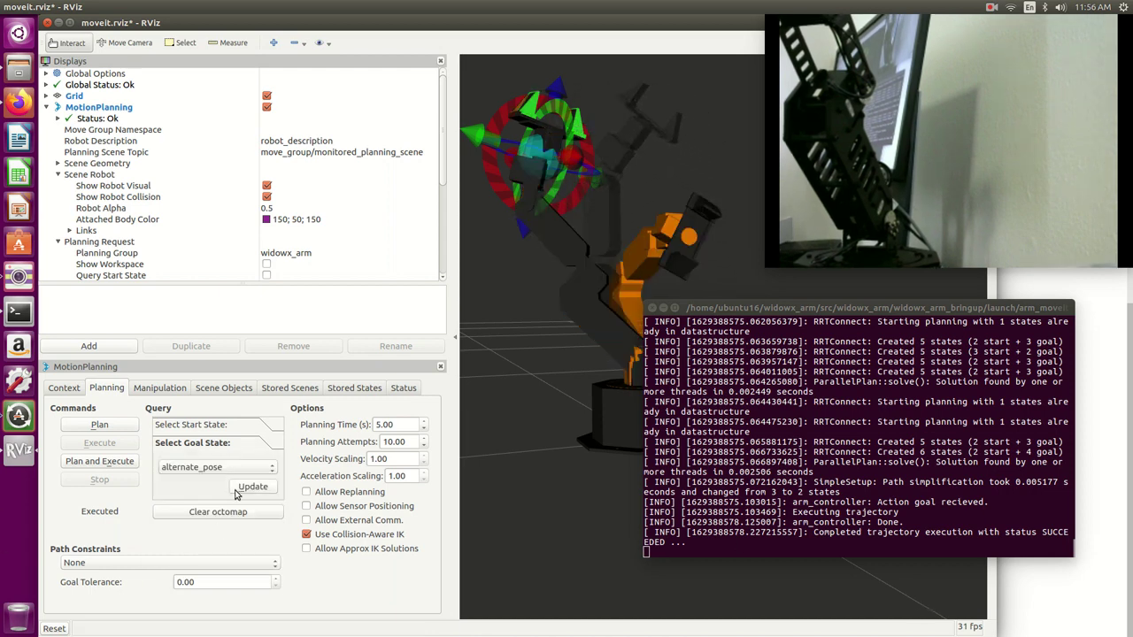
pyautogui.click(124, 463)
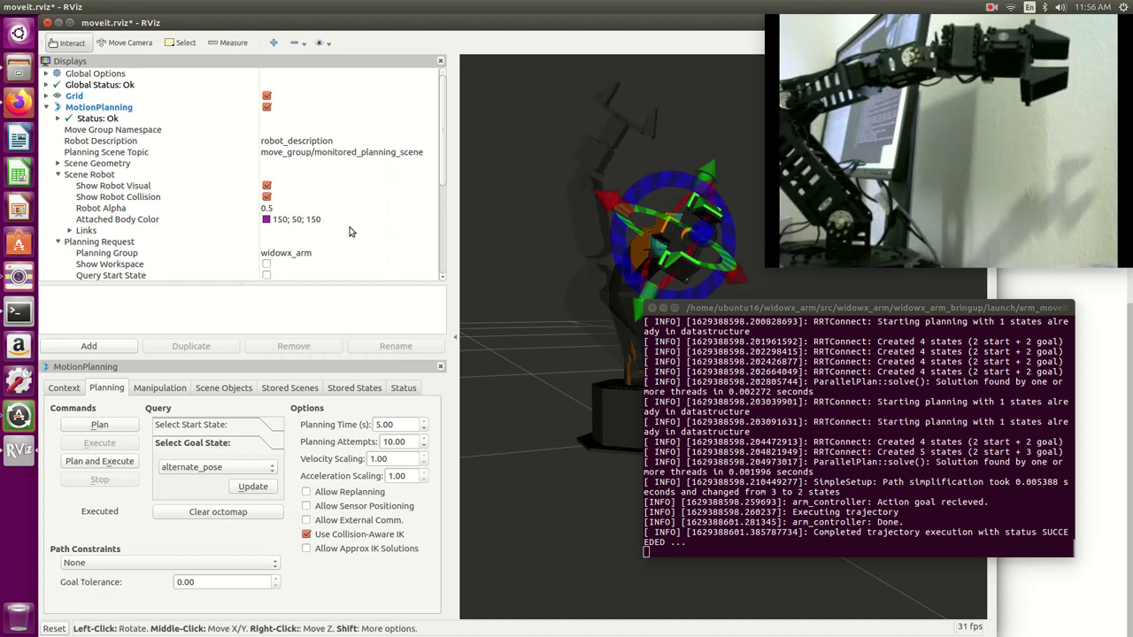
# - Set Planning Group to widowx_gripper and list its goal states, gripper_open_pose and gripper_closed_pose
pyautogui.click(332, 255)
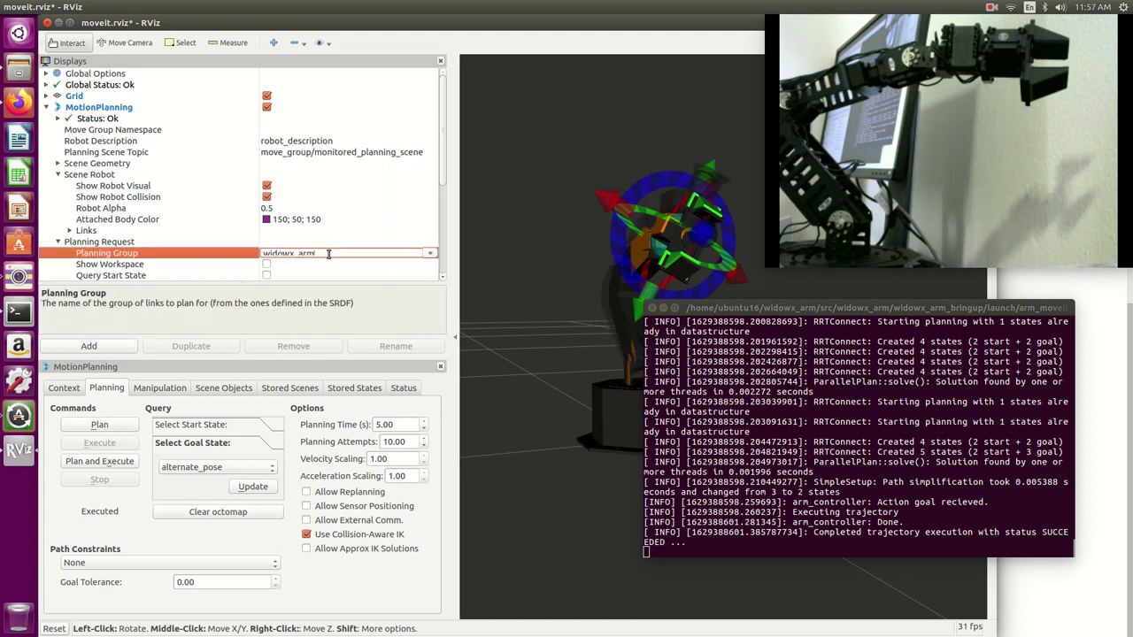
pyautogui.click(430, 254)
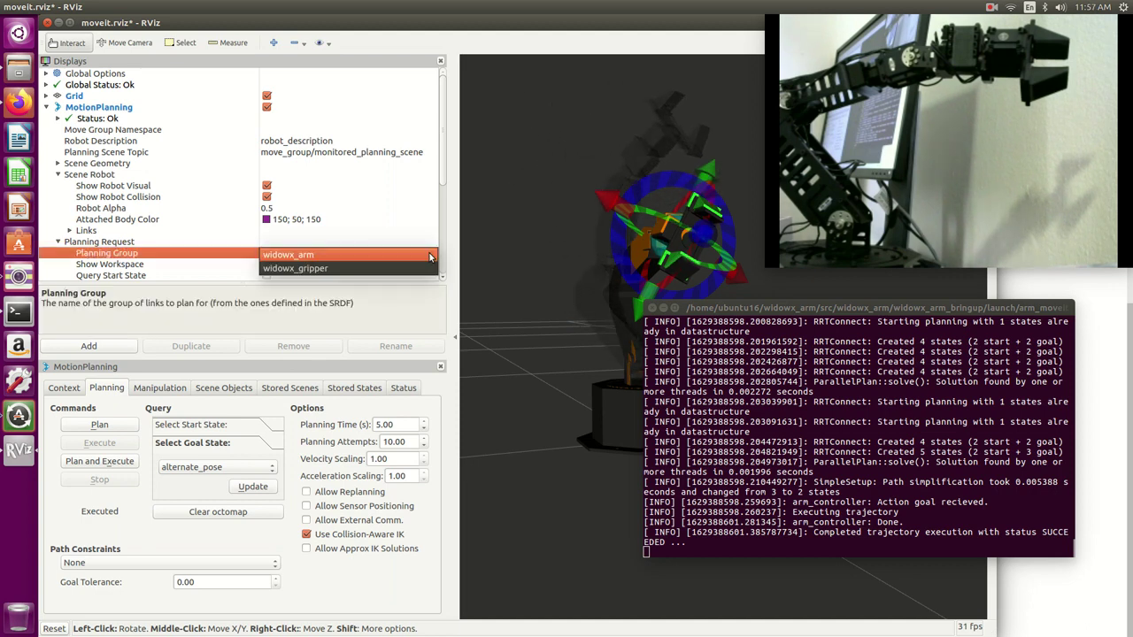
pyautogui.click(386, 269)
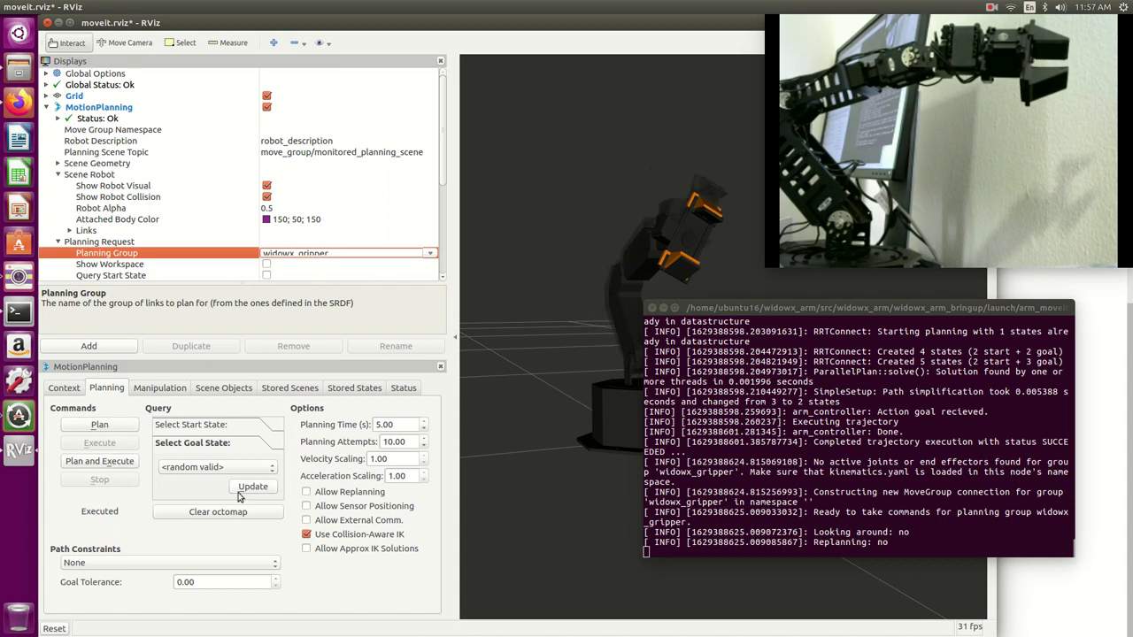
pyautogui.click(204, 472)
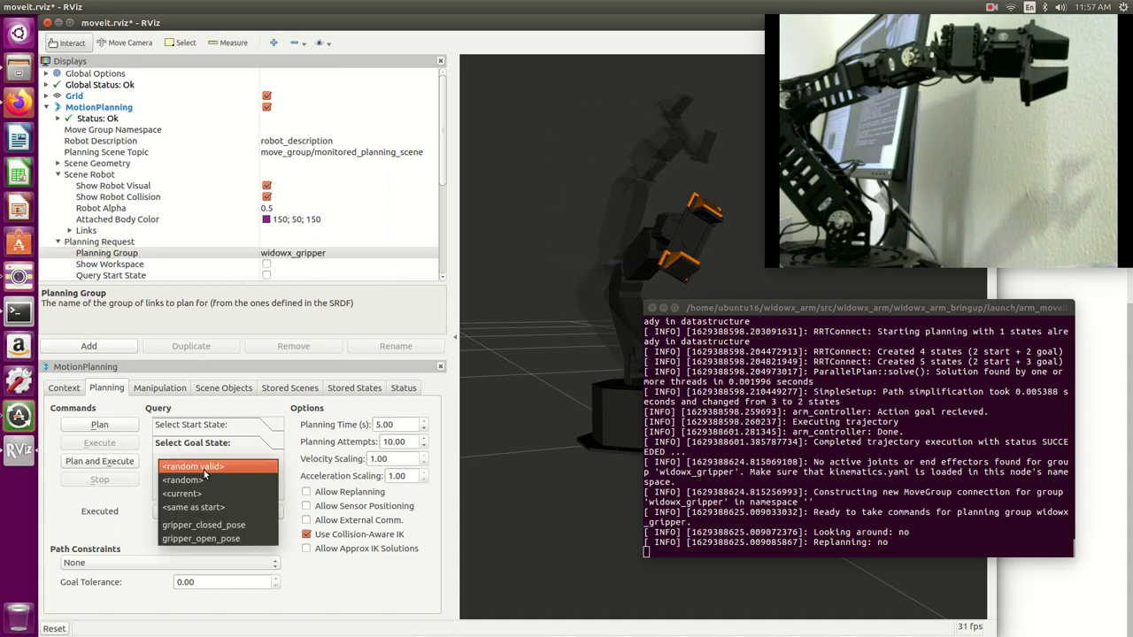
# - Set the goal to gripper_closed_pose, then plan and execute closing the real gripper
pyautogui.click(228, 526)
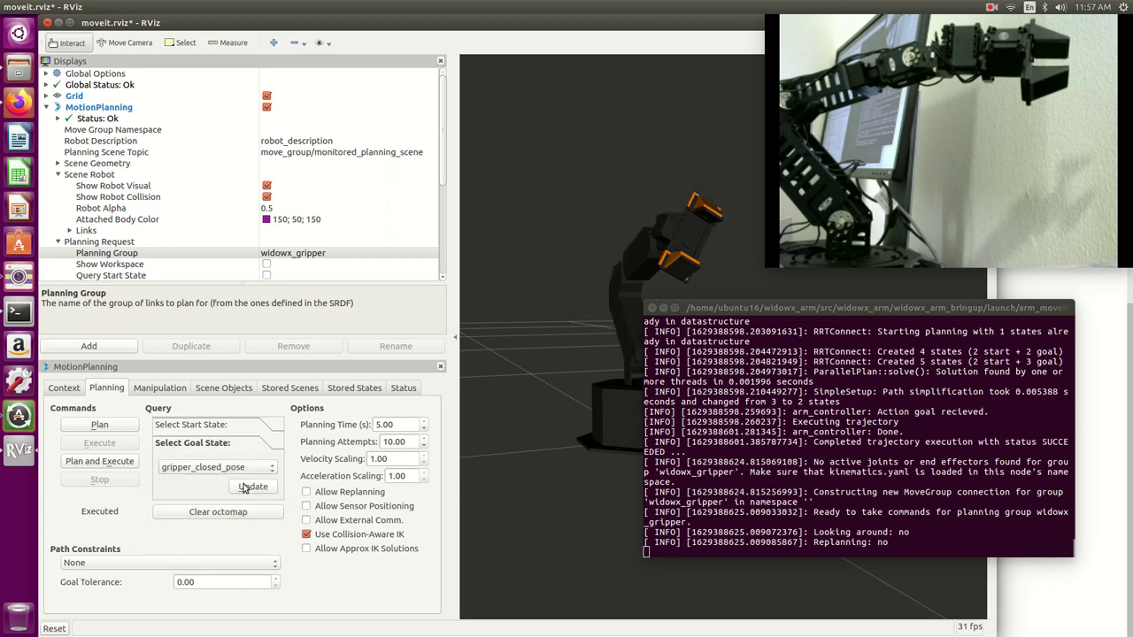
pyautogui.click(245, 487)
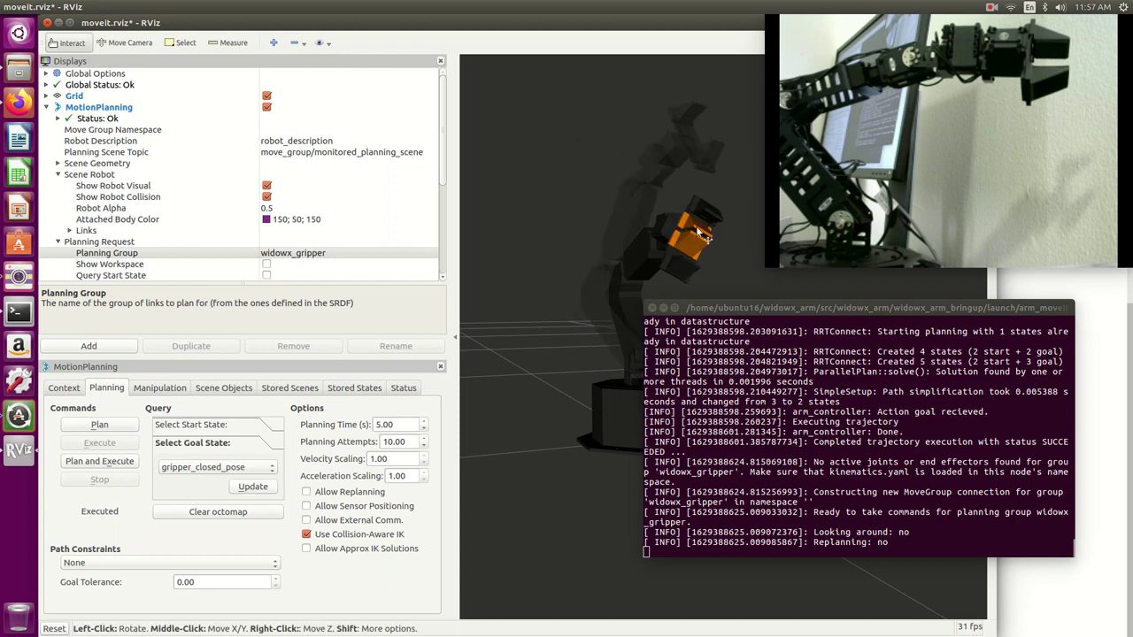
pyautogui.click(92, 428)
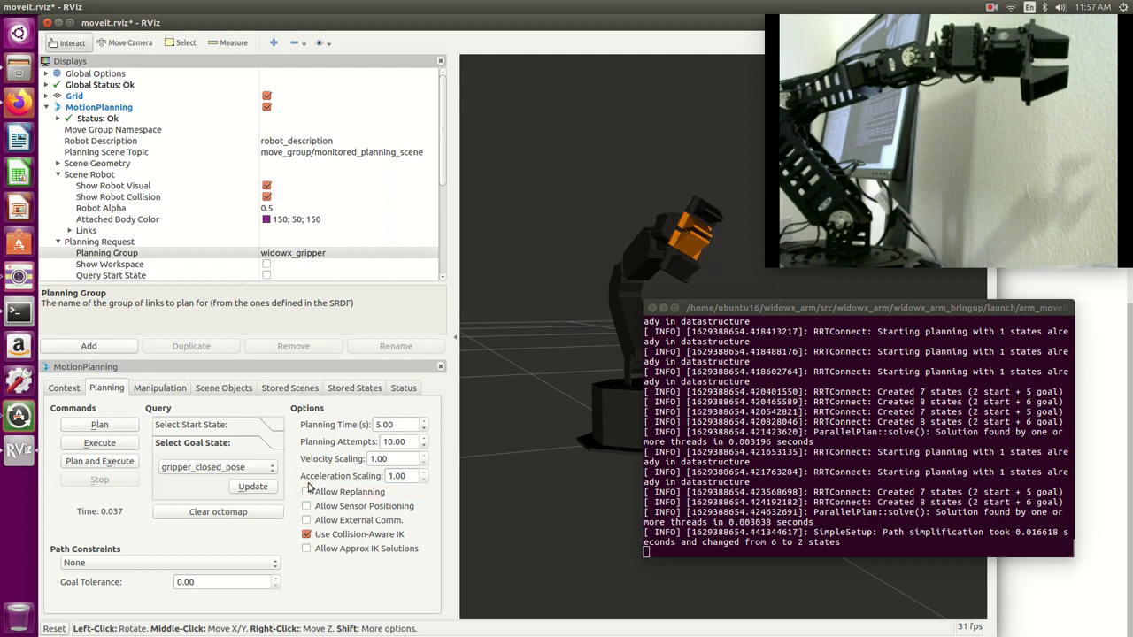
pyautogui.click(83, 465)
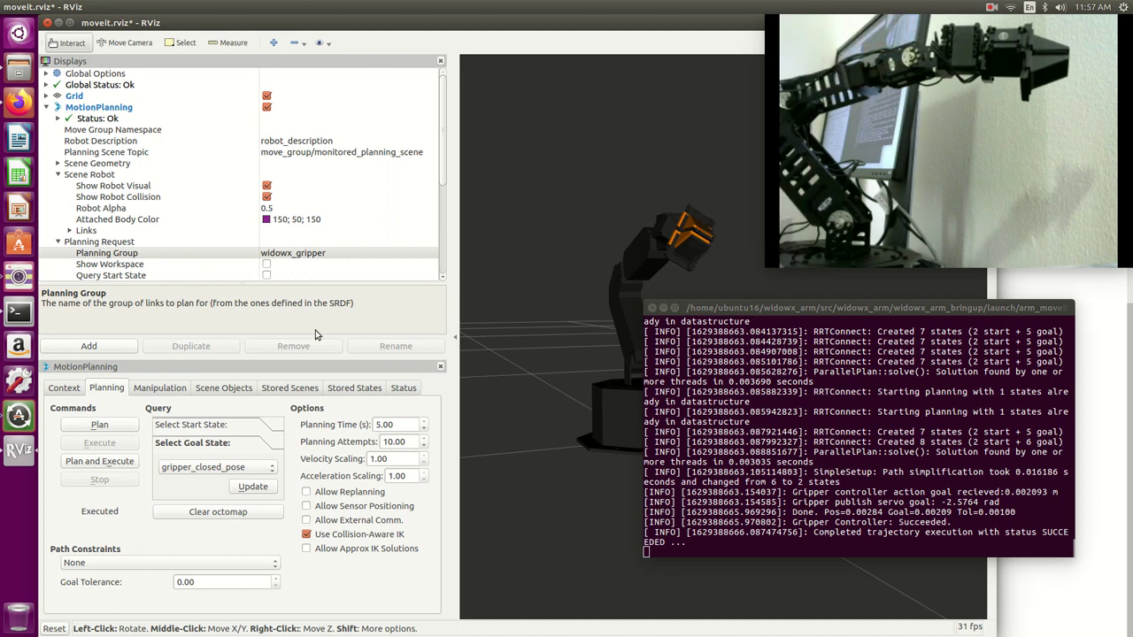
# - Set the goal to gripper_open_pose, then plan and execute opening the real gripper
pyautogui.click(247, 470)
pyautogui.click(239, 480)
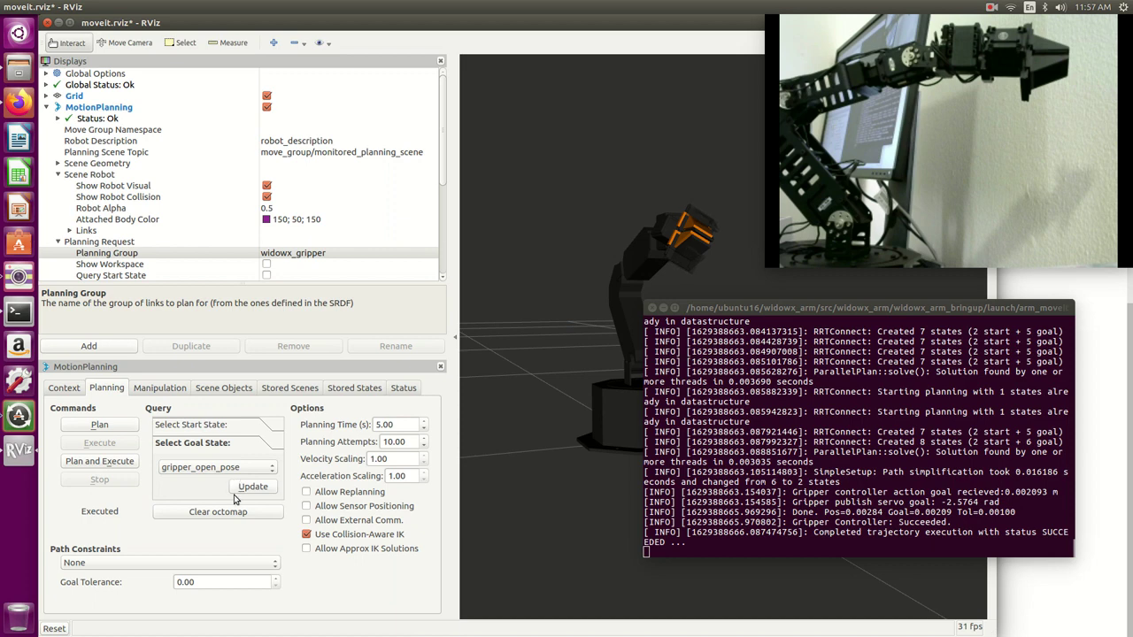
pyautogui.click(244, 487)
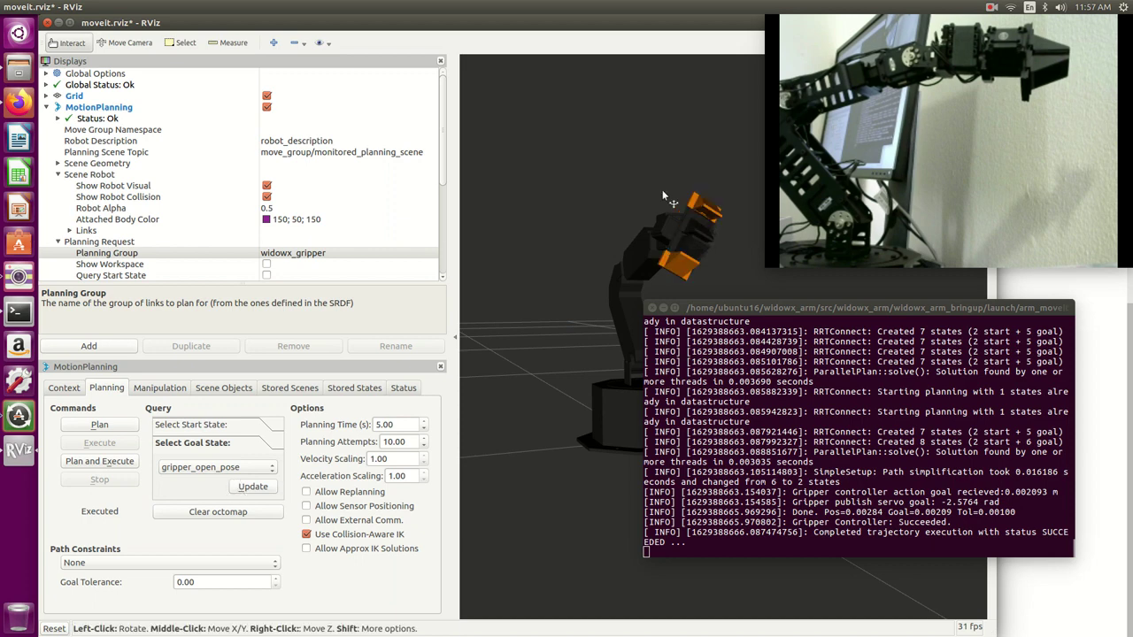
pyautogui.click(100, 425)
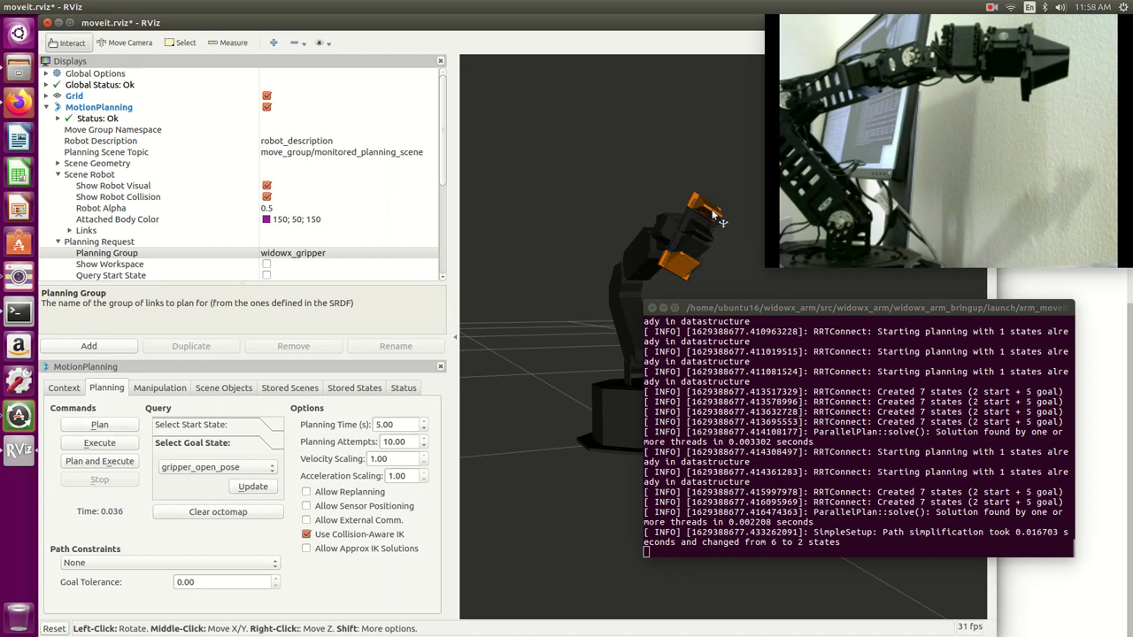
pyautogui.click(95, 461)
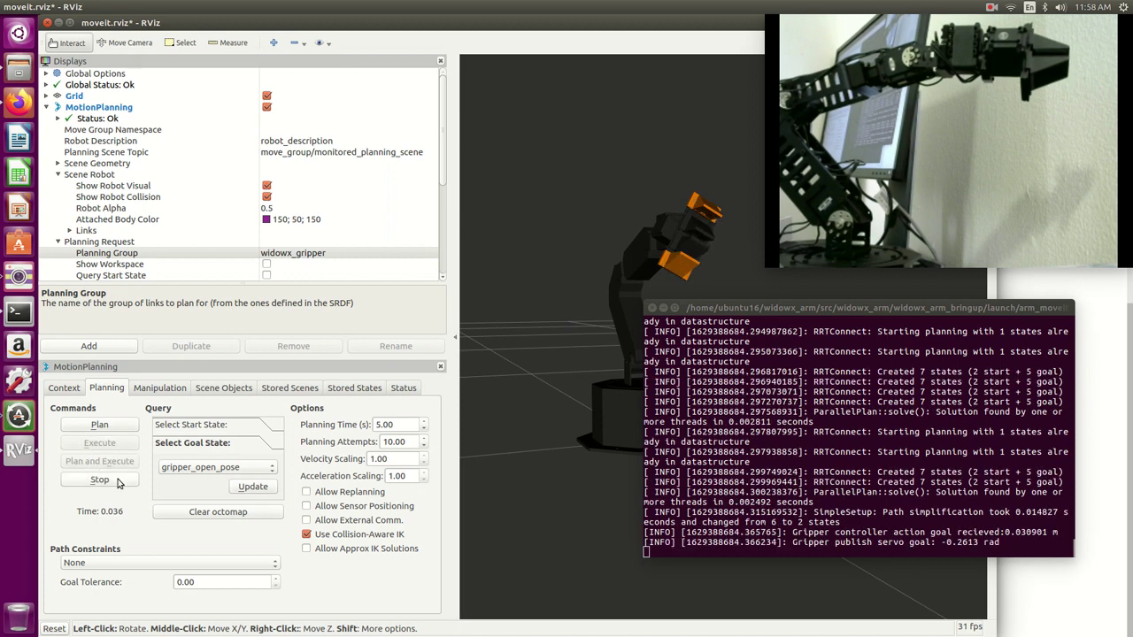